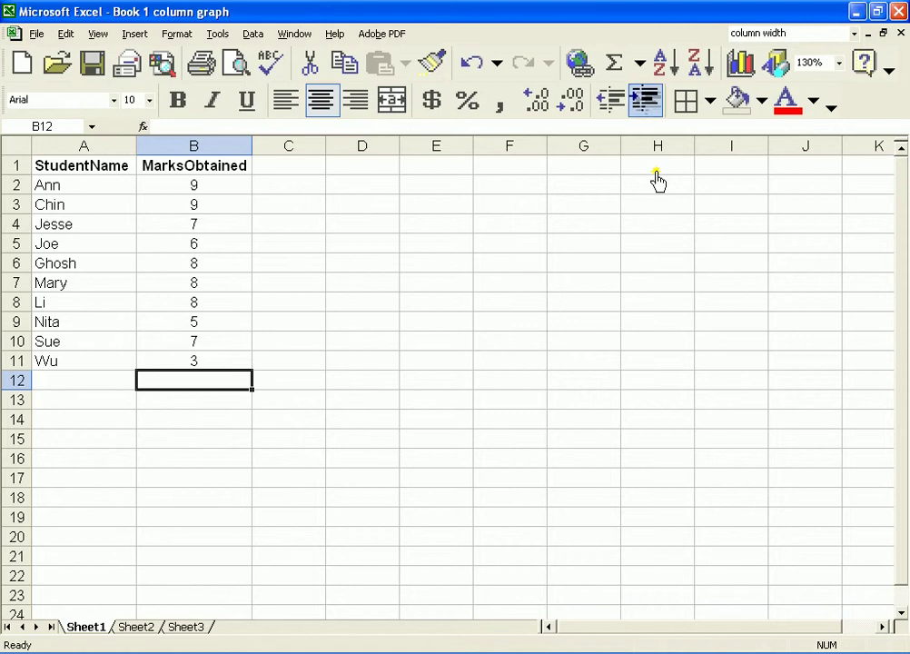
Step: Sum the marks in B12 with =SUM(B2:B11), giving 70, and label A12 'Total'
click(615, 78)
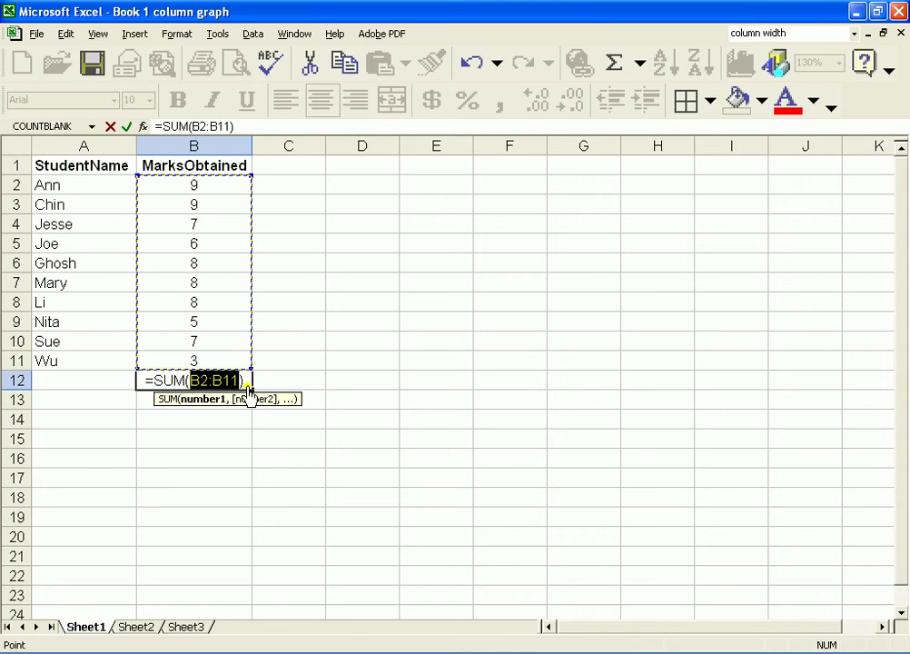
key(Return)
click(108, 384)
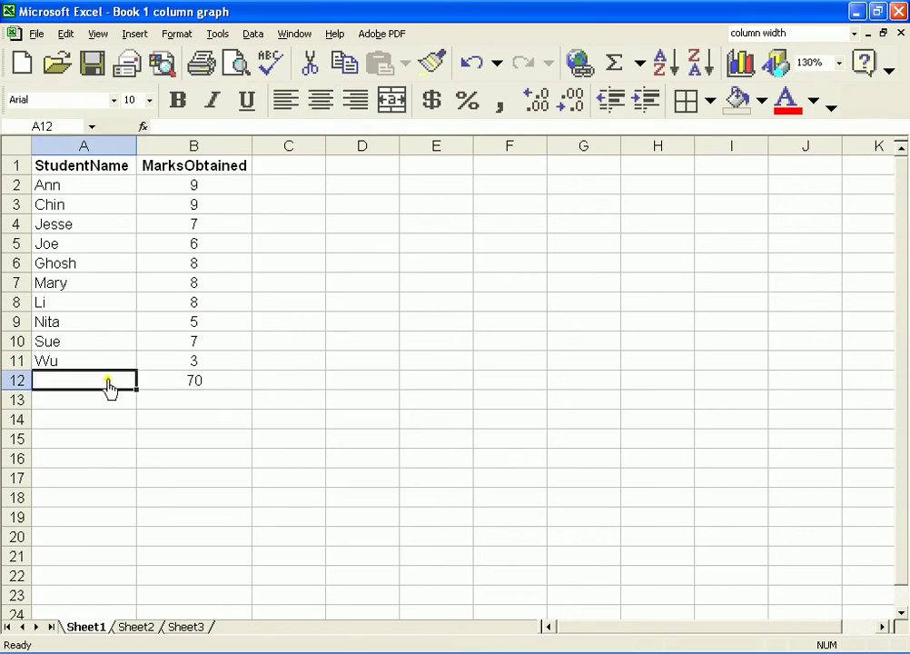
text(To)
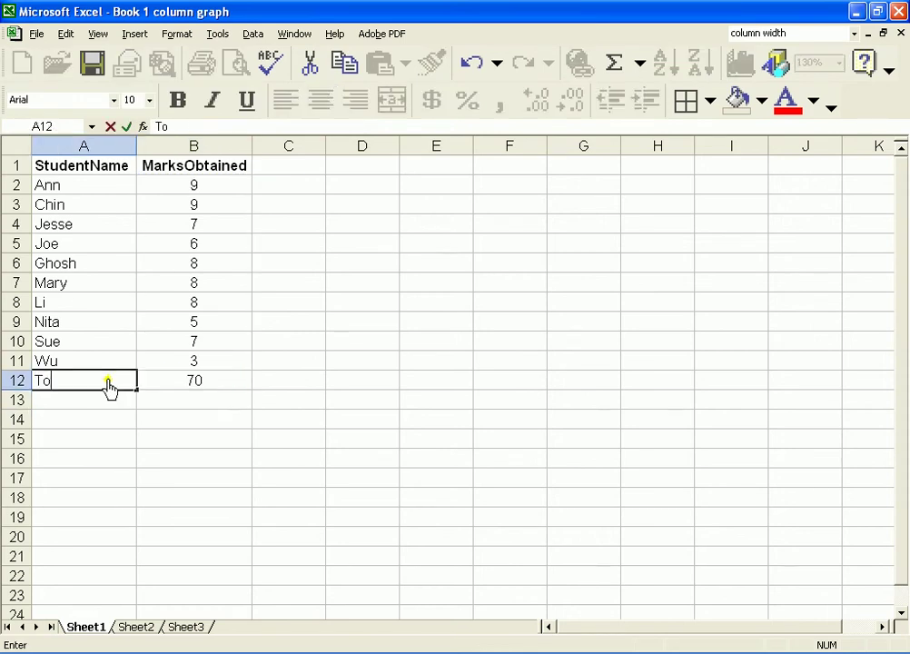
text(tal)
click(168, 402)
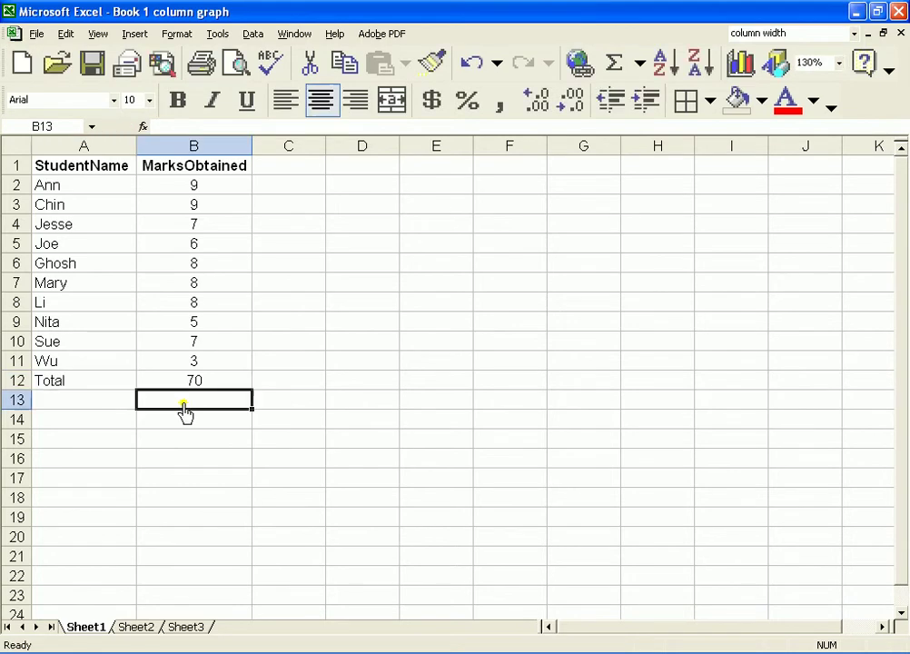
Step: Insert an AVERAGE in B13 and change its range end from B12 to B11
click(640, 65)
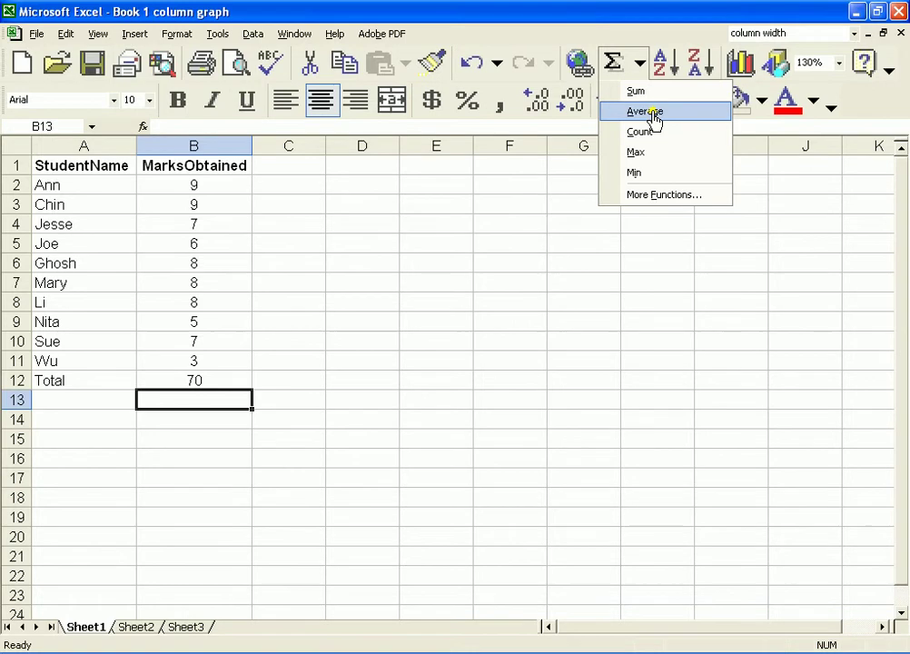
click(645, 111)
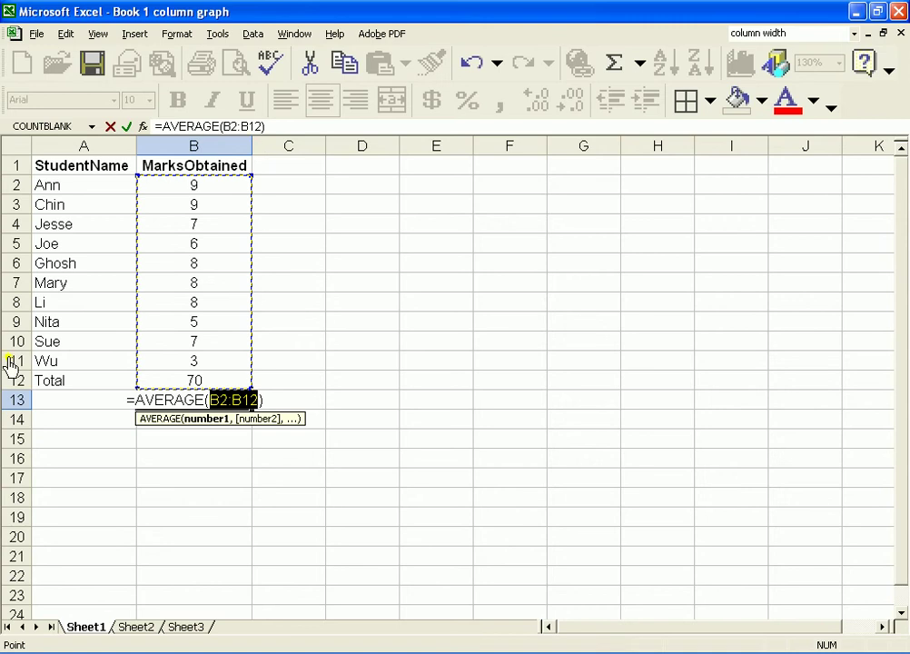
click(257, 129)
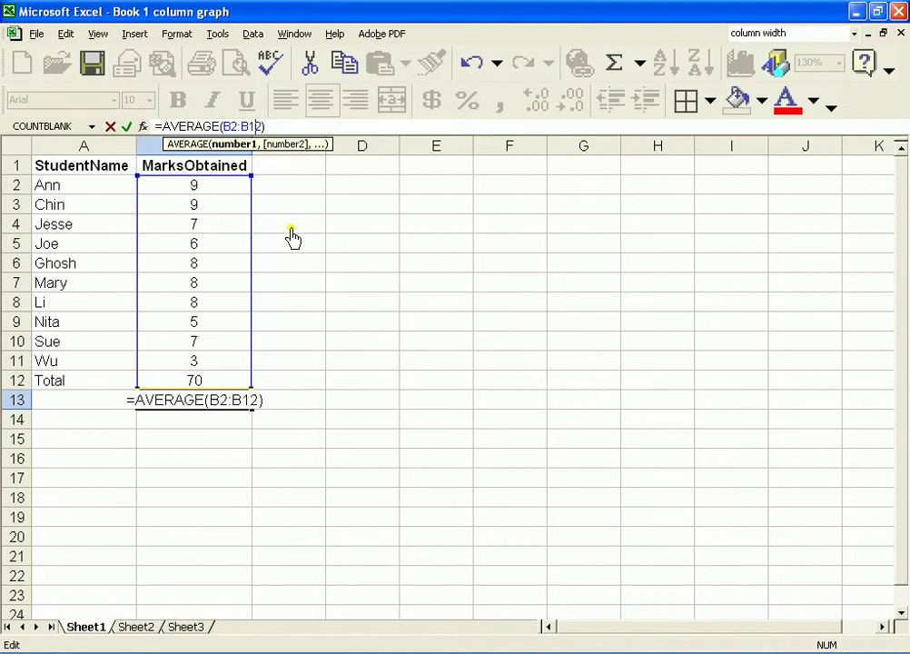
key(BackSpace)
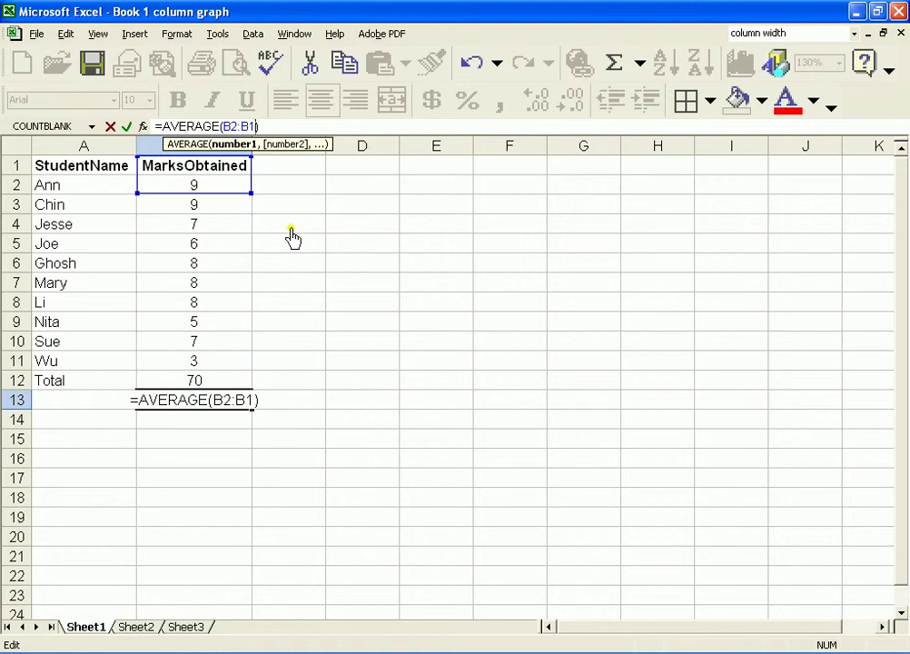
text(1)
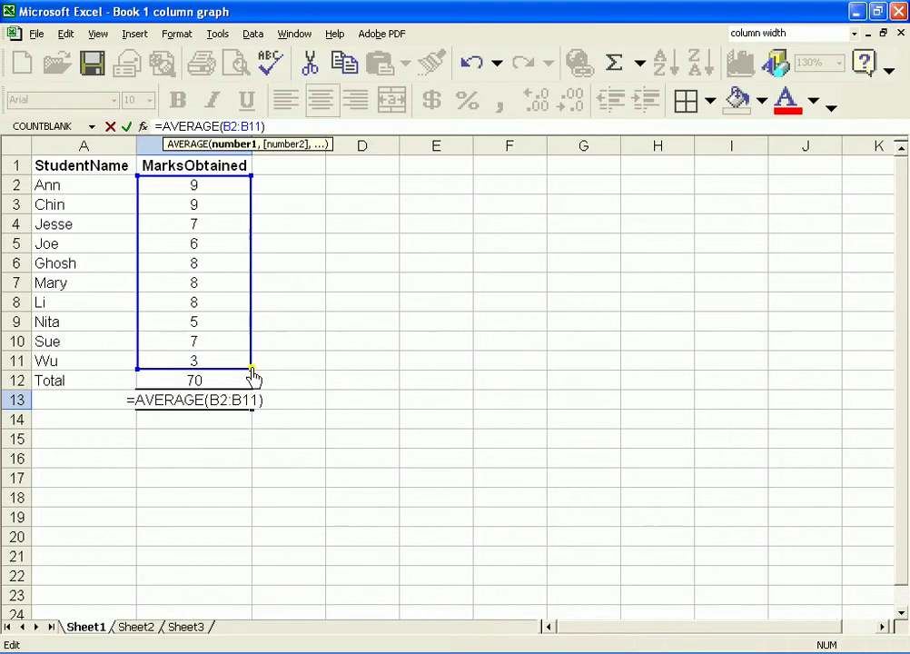
Step: Set the AVERAGE range to B2:B11 and enter it, showing 7 in B13
drag(253, 371, 253, 358)
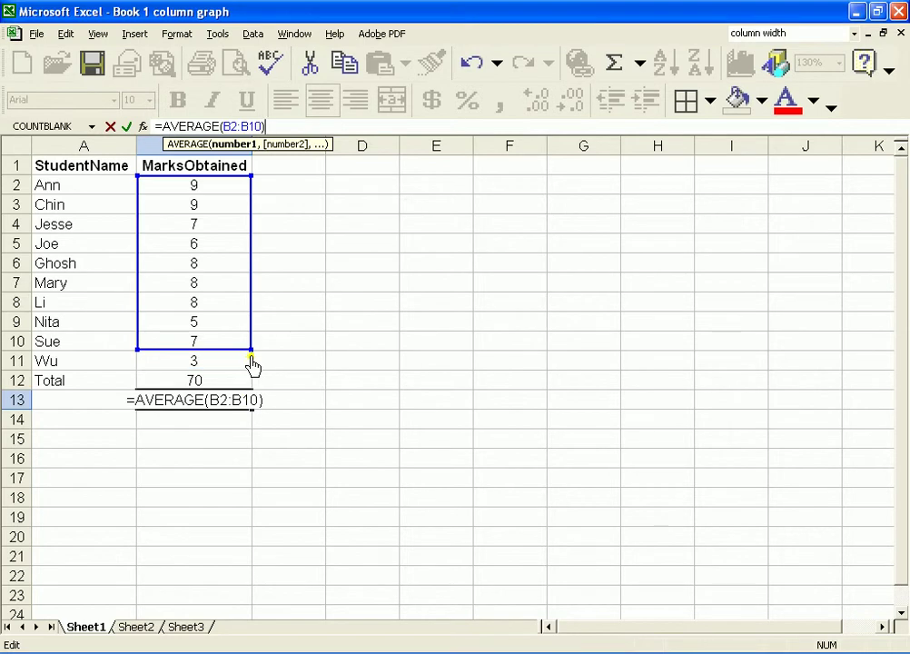
drag(251, 359, 250, 370)
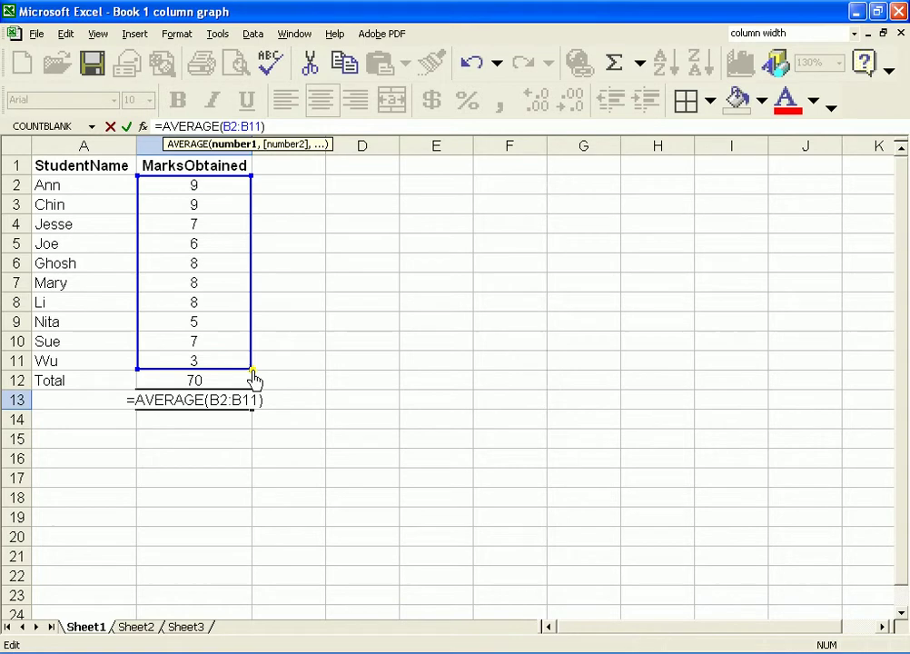
mouse_move(254, 378)
mouse_down()
mouse_move(252, 295)
mouse_move(245, 372)
mouse_up()
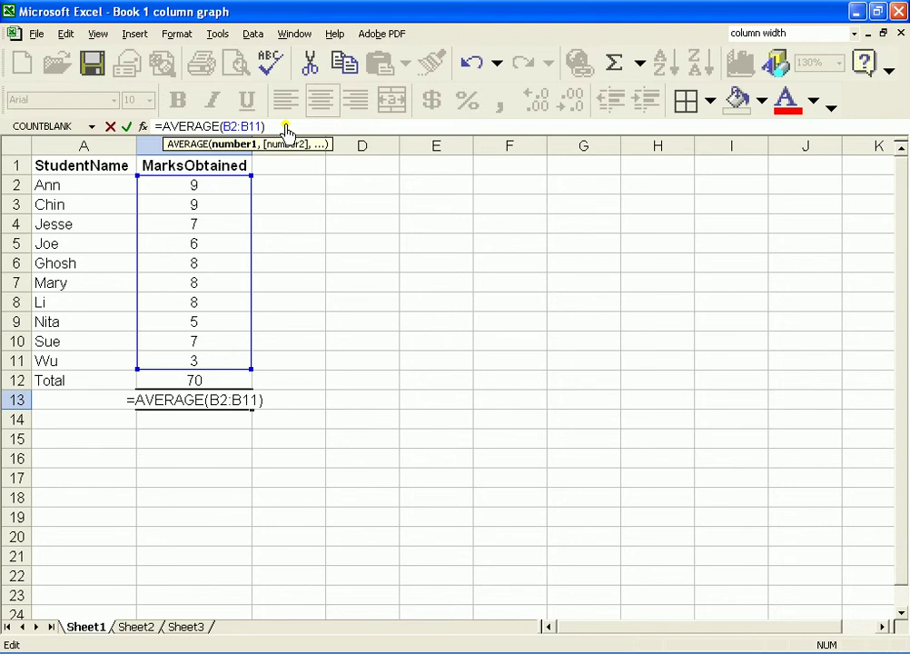
key(Return)
Step: Label row 13 'Average' in cell A13
click(81, 407)
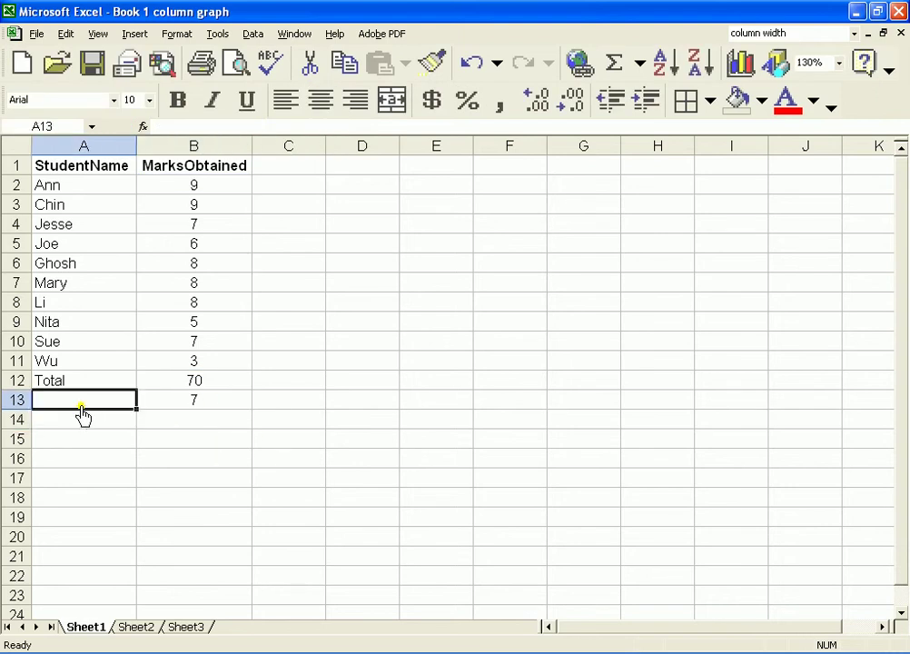
text(Av)
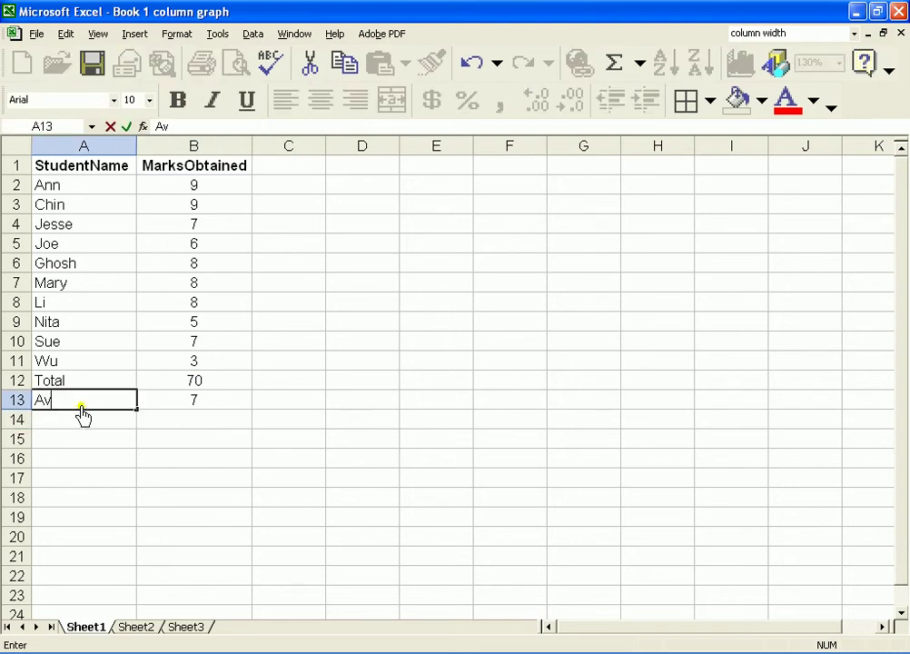
text(erage)
click(109, 427)
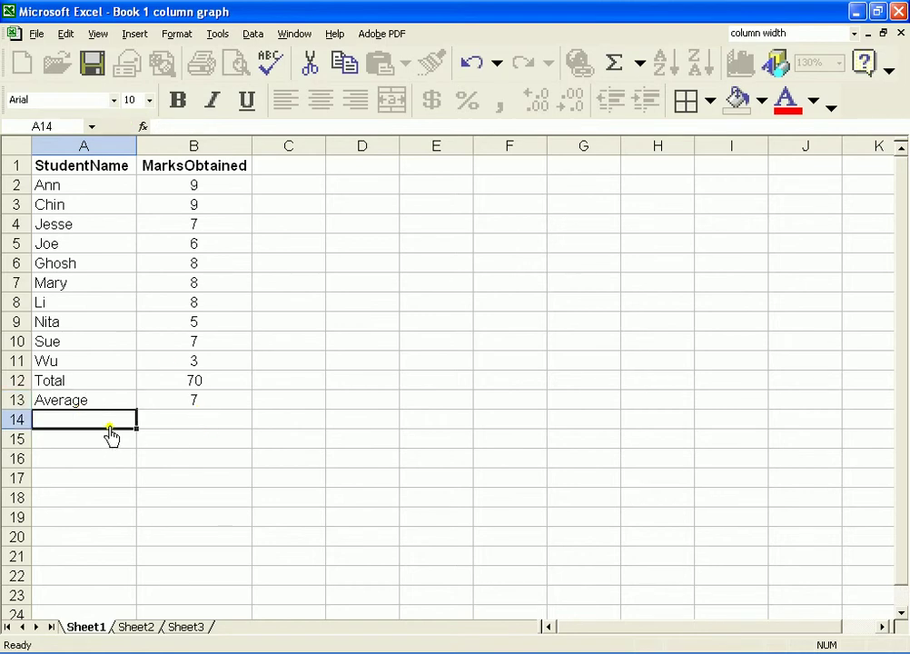
click(180, 424)
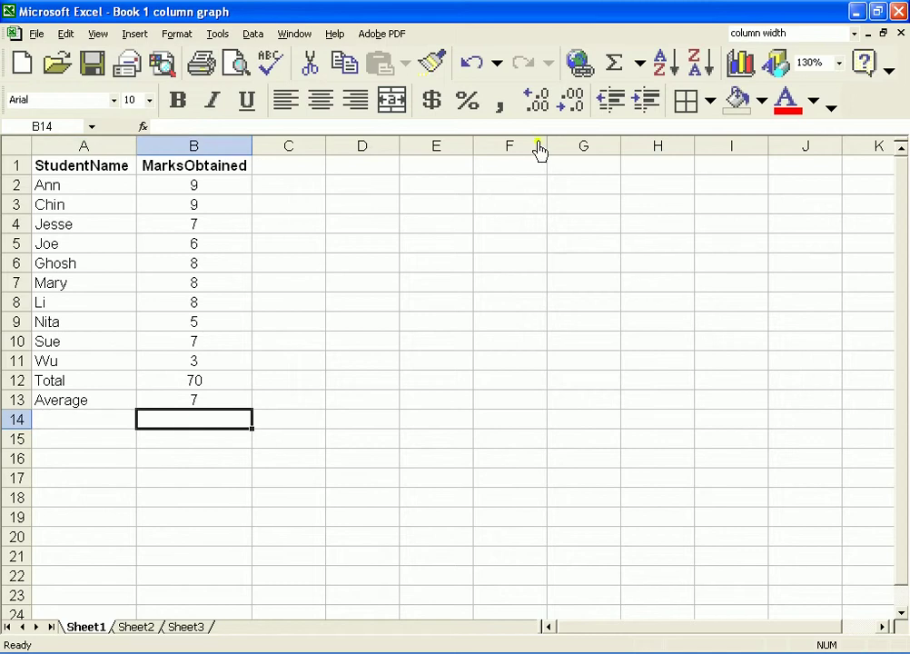
Step: Enter =MAX(B2:B11) in B14, showing the highest mark 9
click(640, 62)
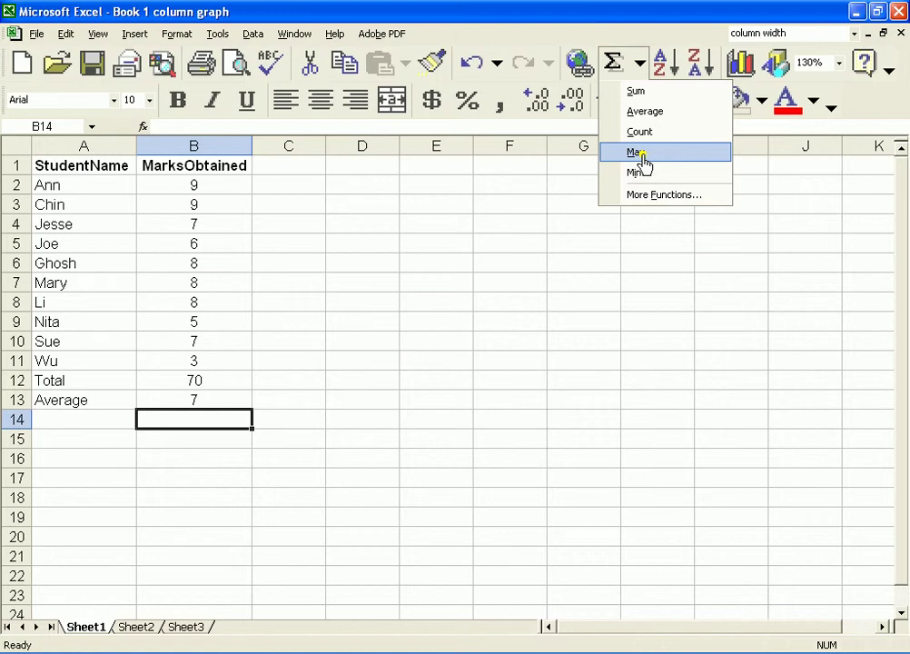
click(636, 152)
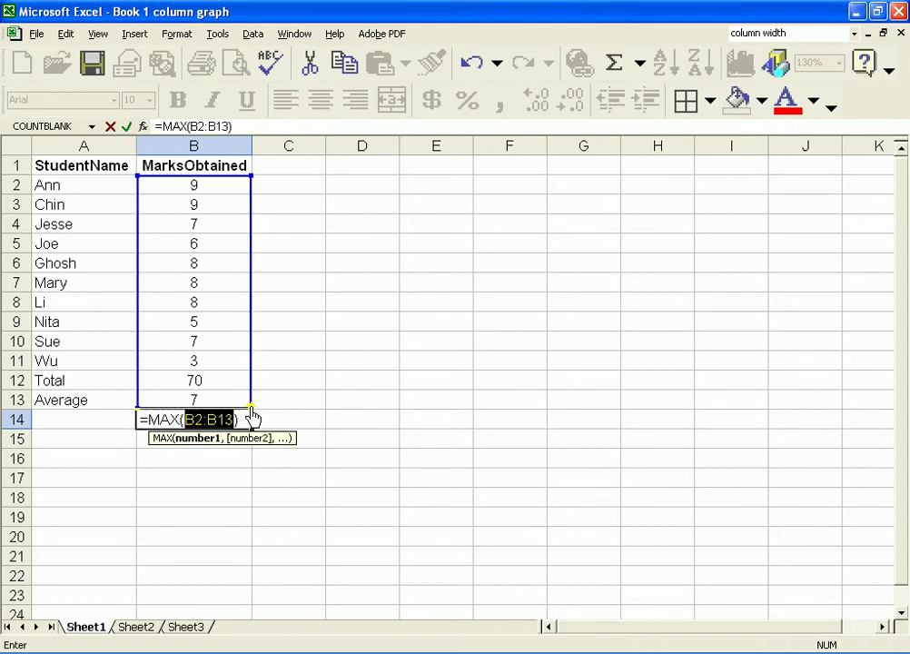
drag(251, 410, 244, 382)
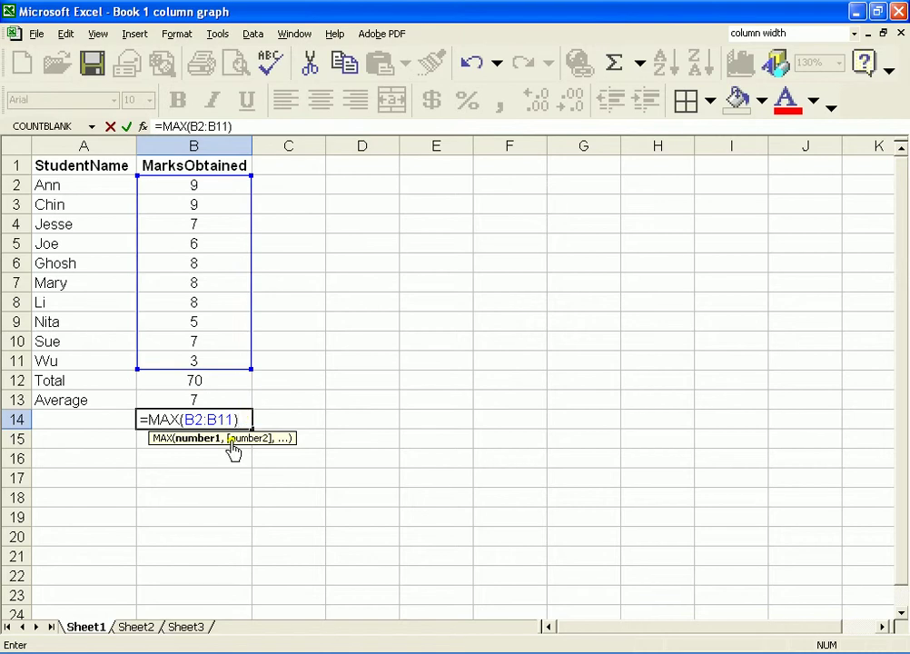
key(Return)
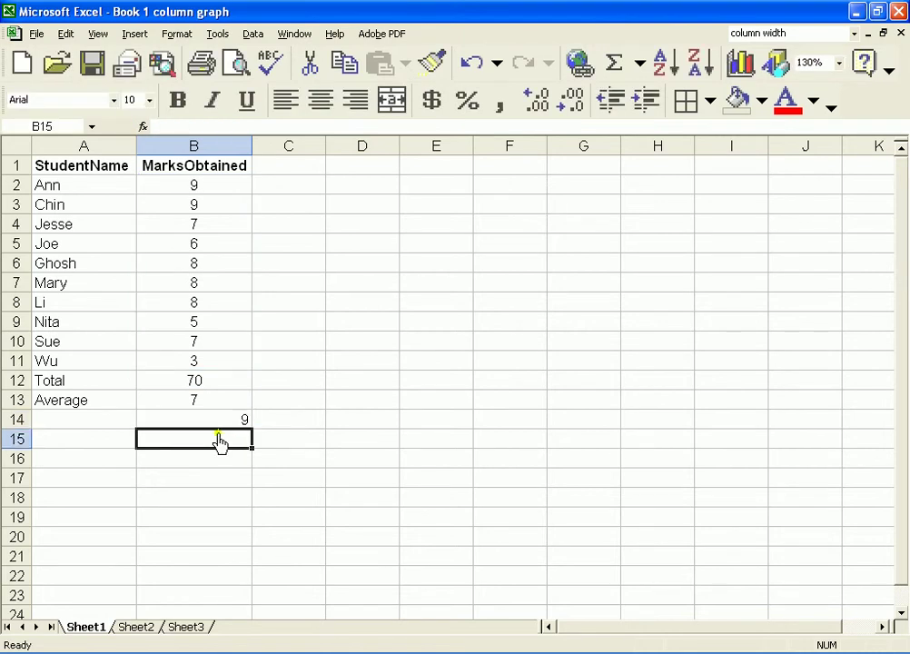
click(238, 419)
Step: Label cell A14 'Max'
click(94, 425)
text(Ma)
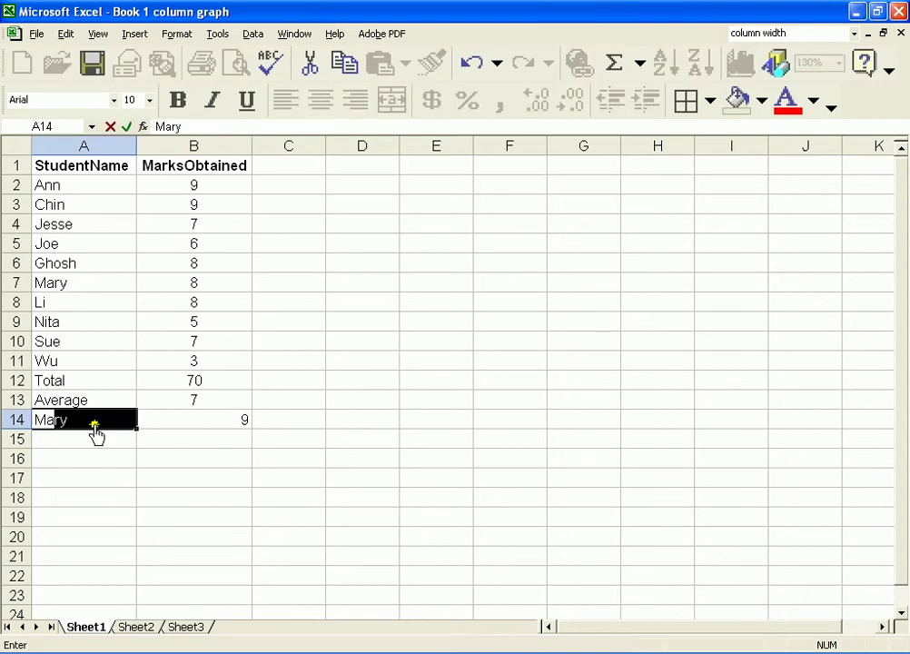
text(x)
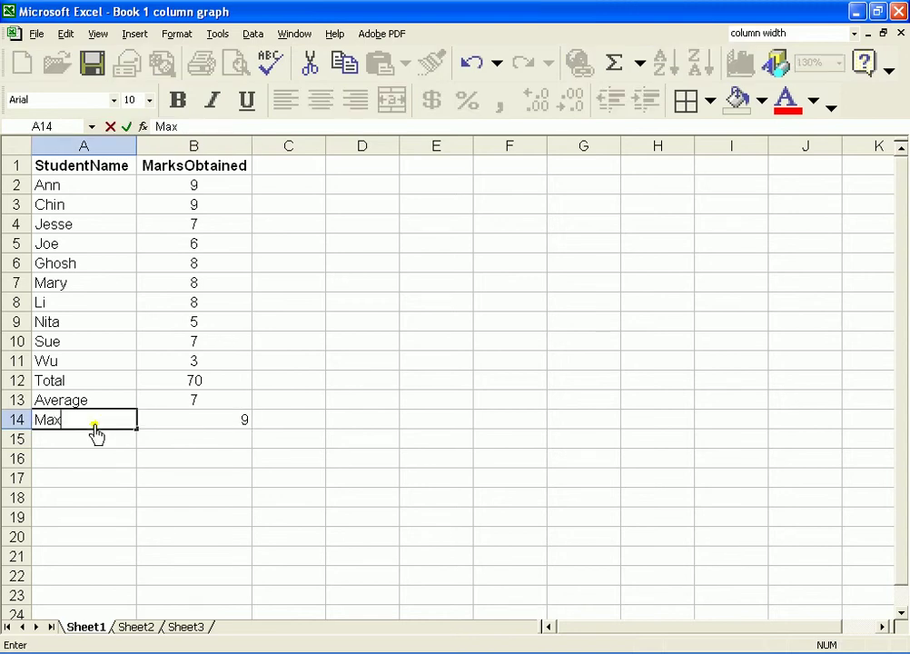
click(210, 448)
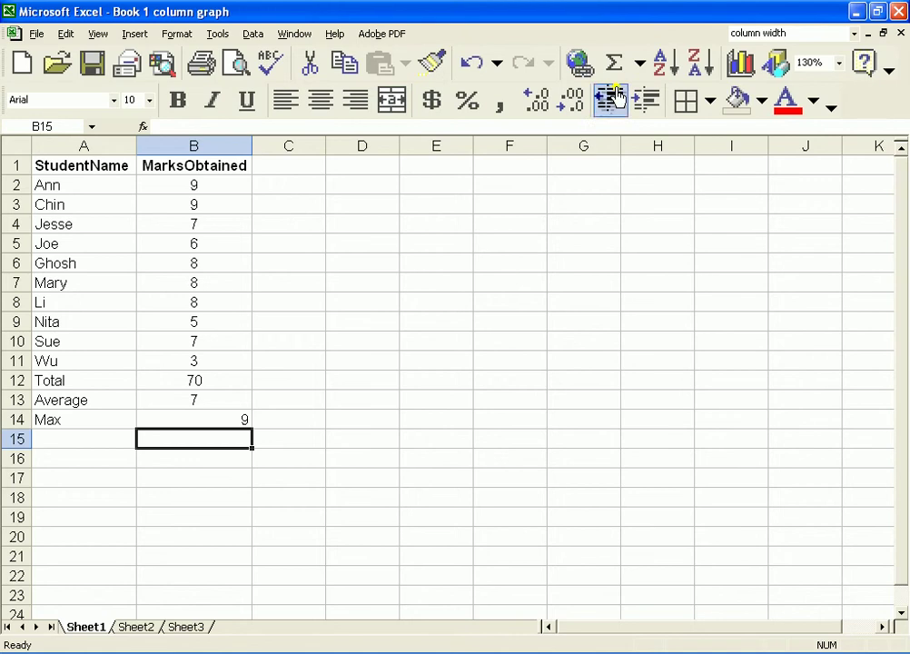
Step: Enter =MIN(B2:B11) in B15, correcting the range end to B11, showing 3
click(640, 63)
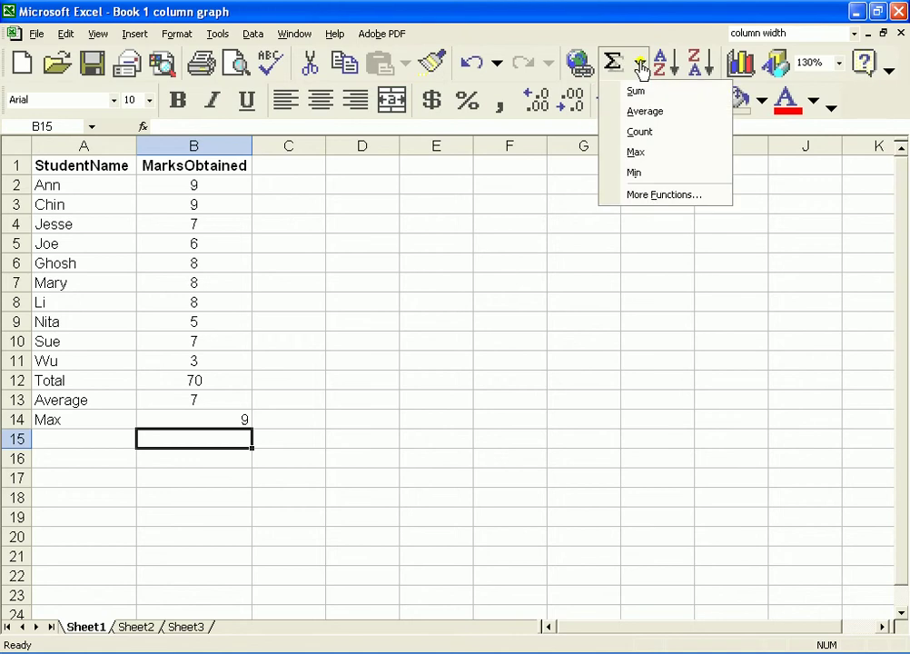
click(634, 172)
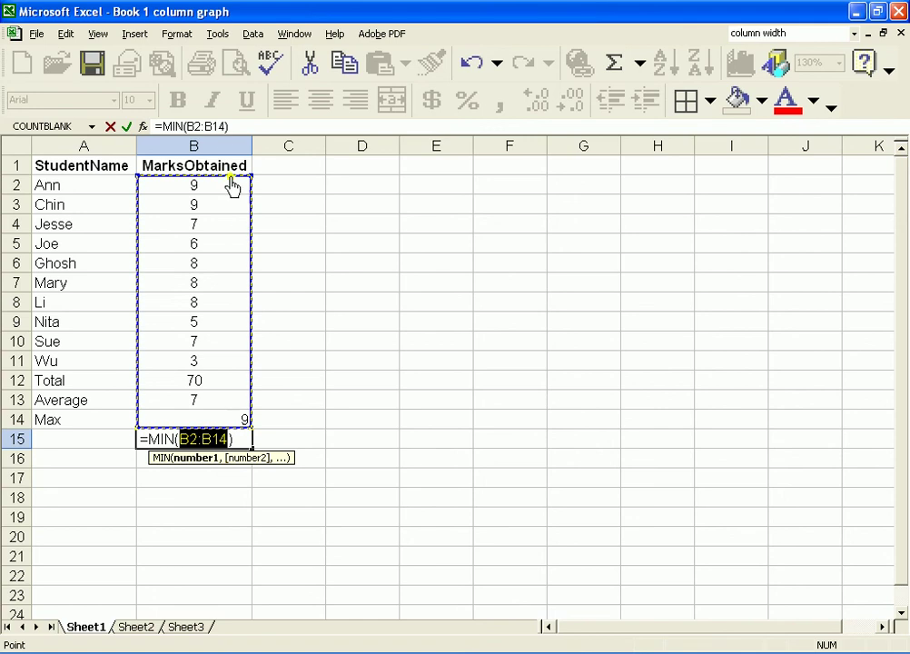
click(222, 129)
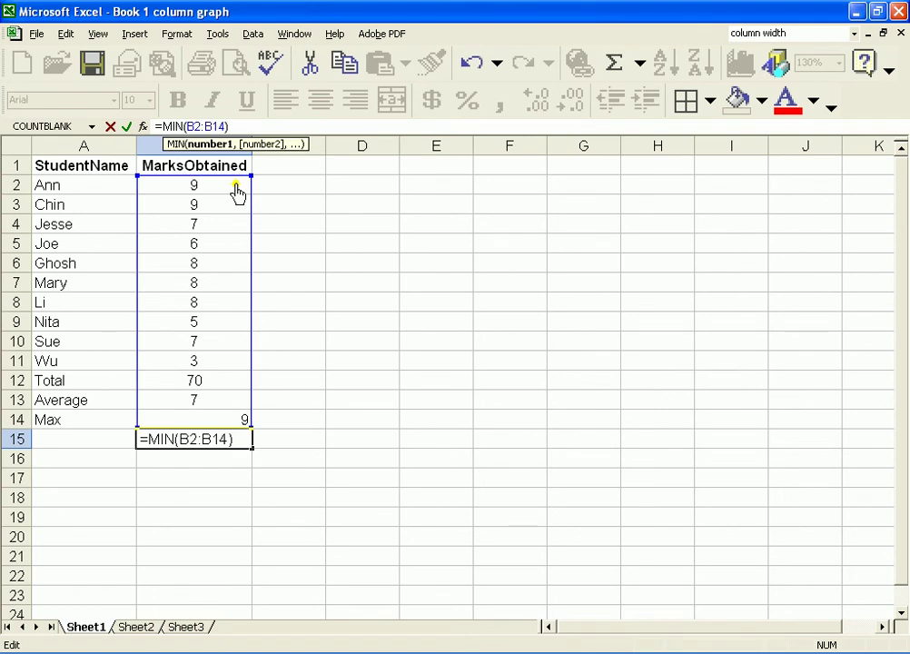
key(BackSpace)
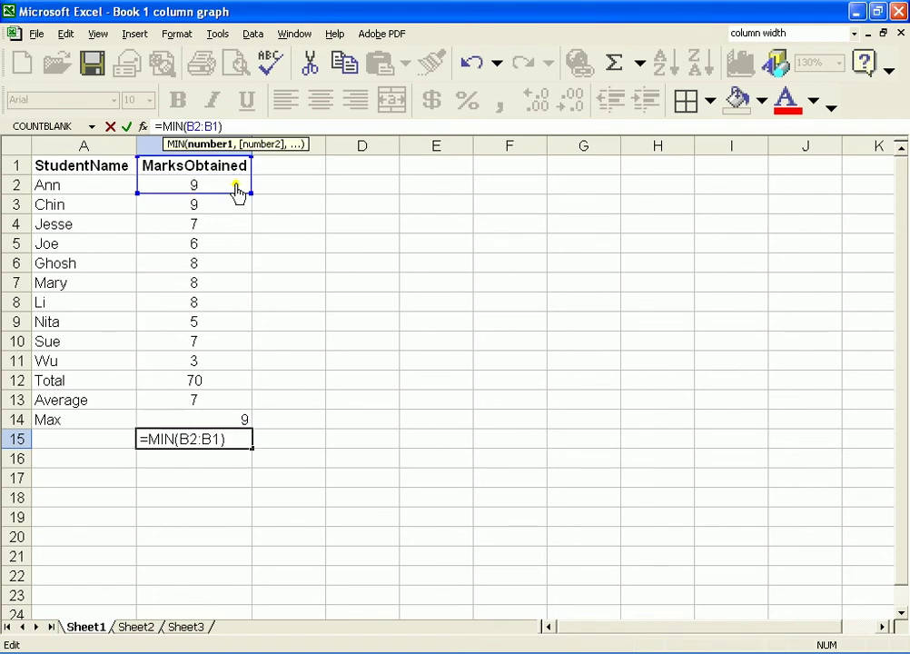
text(1)
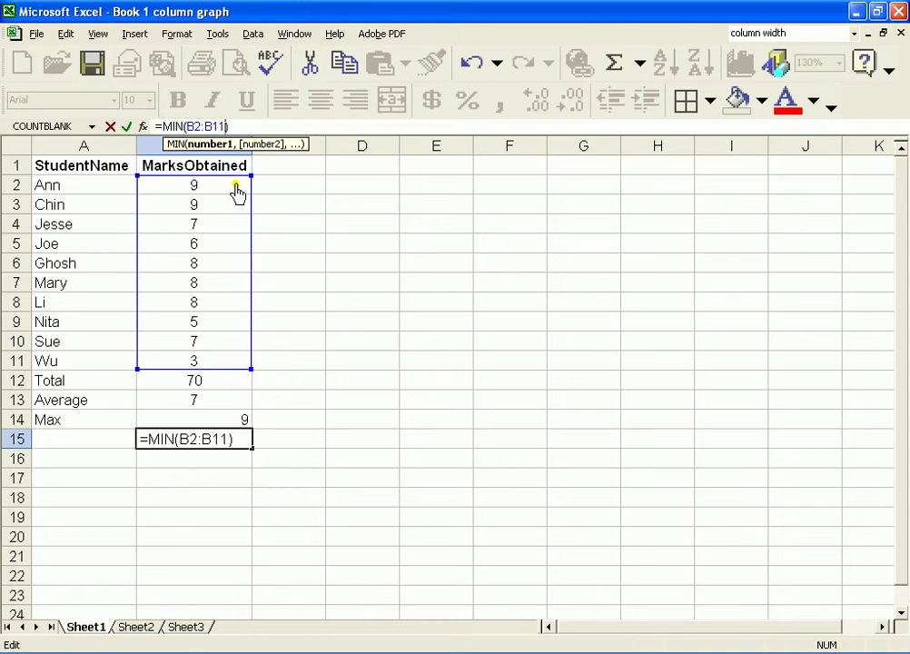
key(Return)
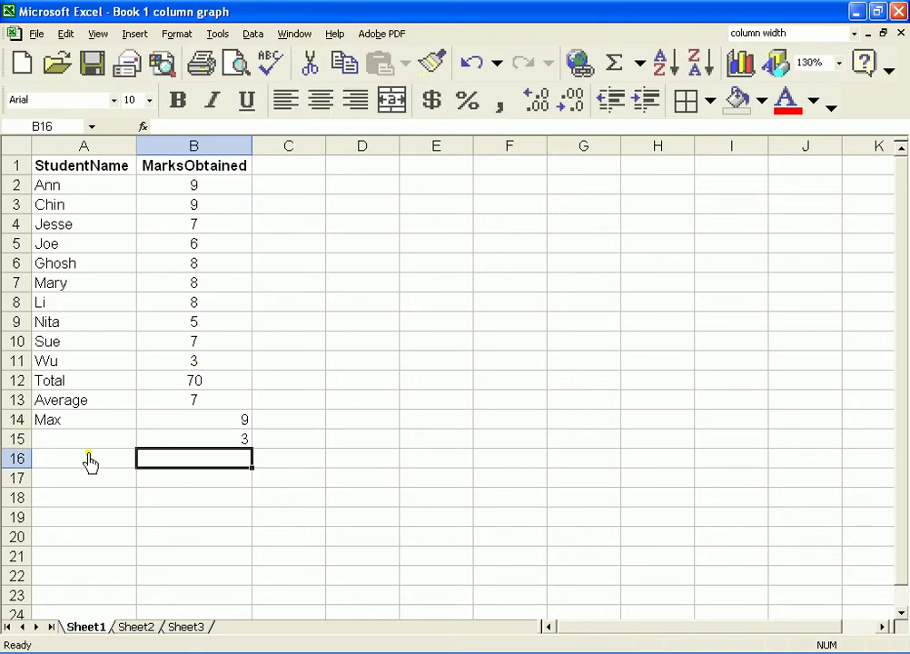
Step: Label cell A15 'Min'
click(75, 445)
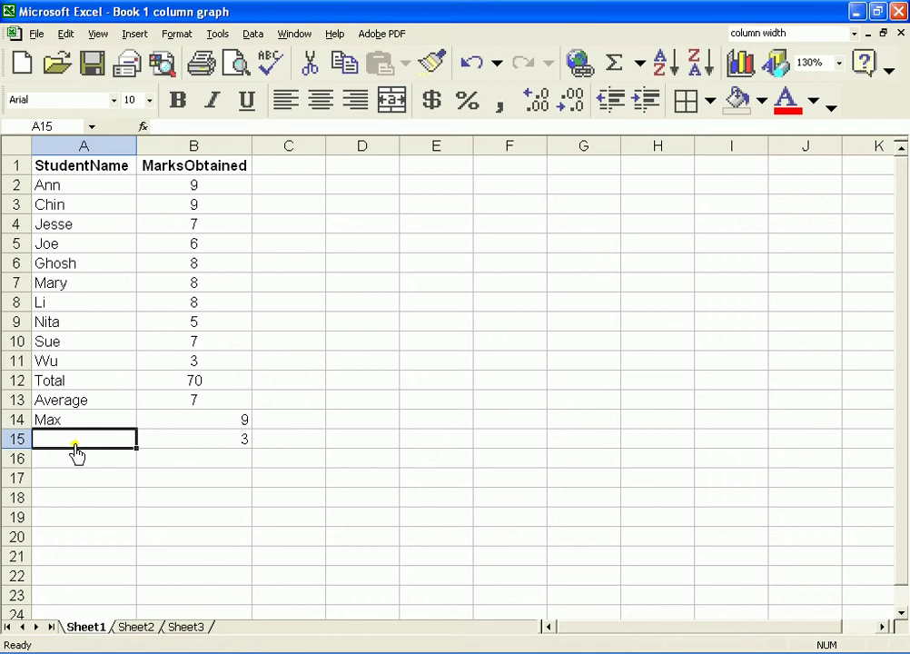
text(Min)
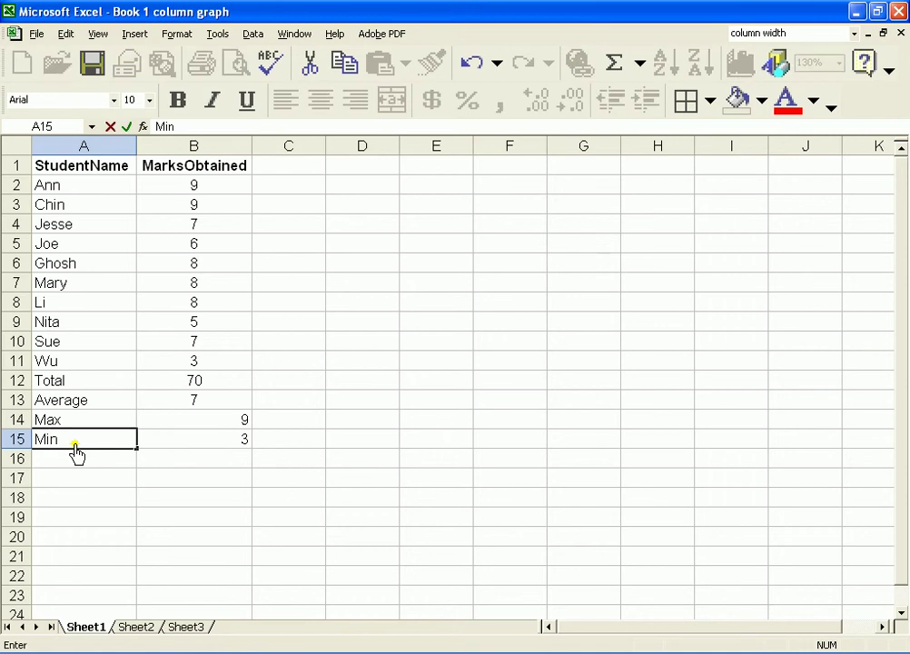
click(337, 482)
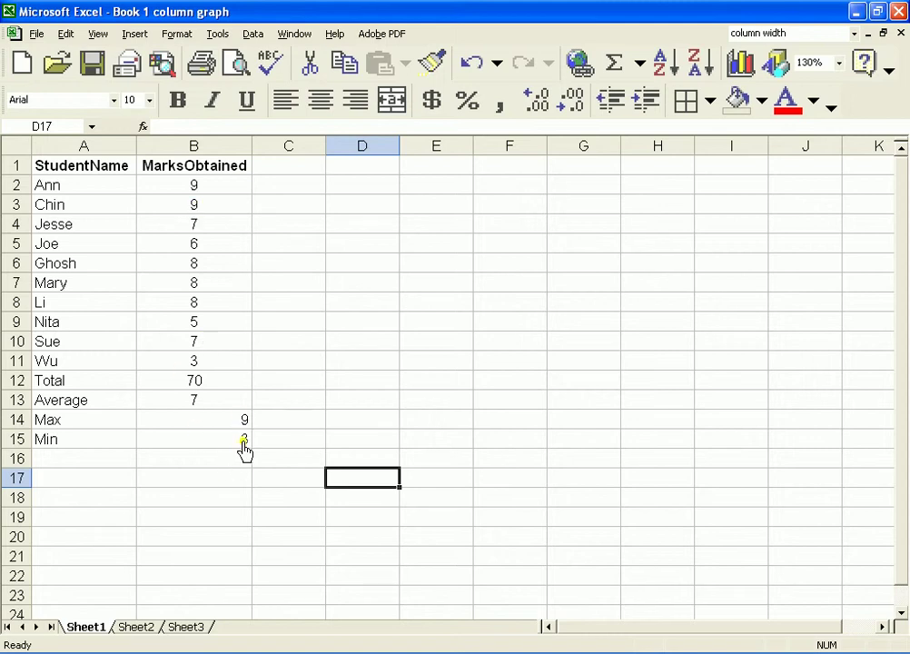
Step: Centre all values in the MarksObtained column B
click(212, 150)
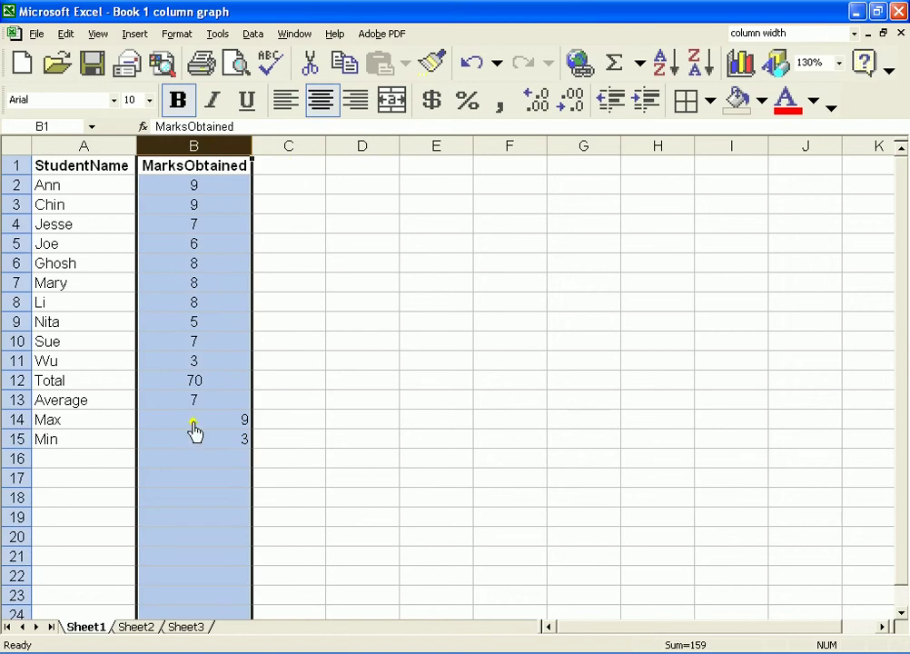
click(323, 107)
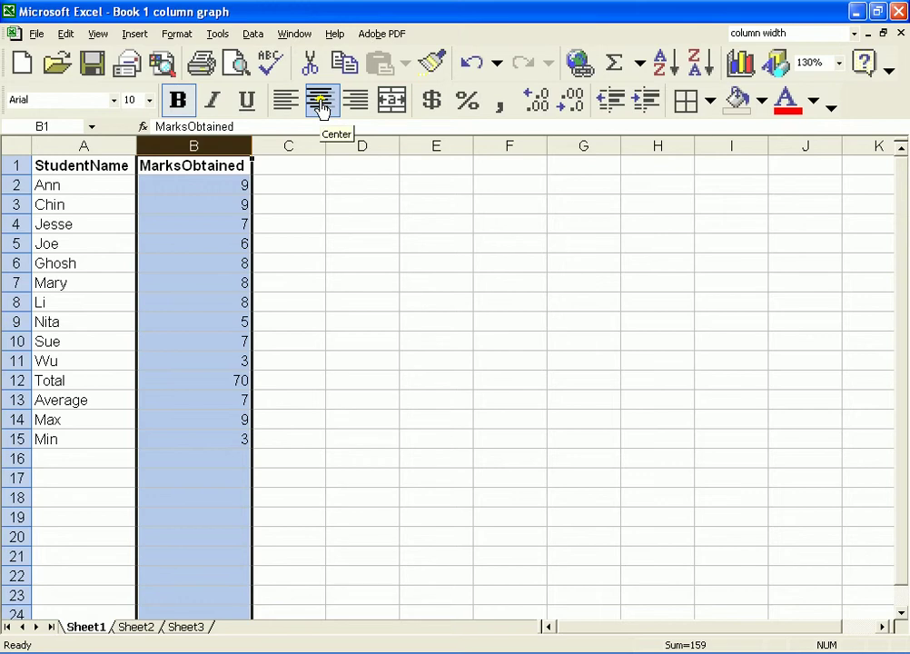
click(320, 106)
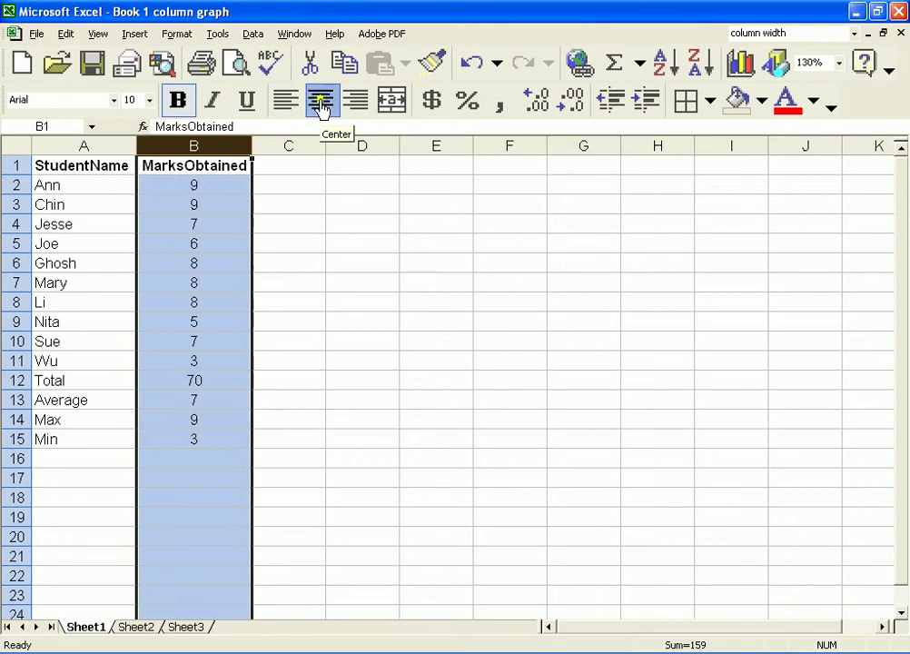
click(289, 420)
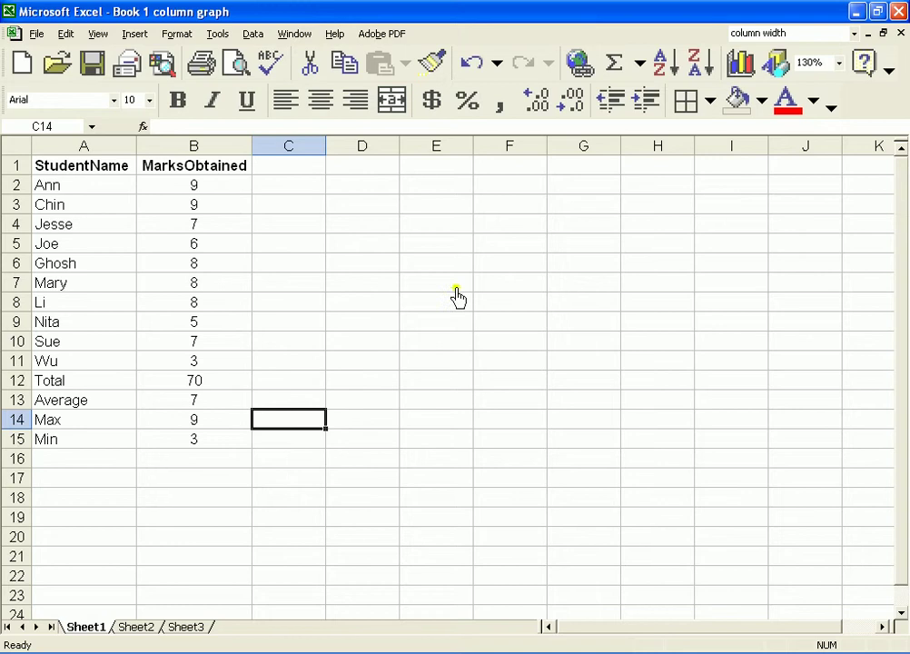
Step: Start a formula in B16 from the AutoSum More Functions library
click(193, 460)
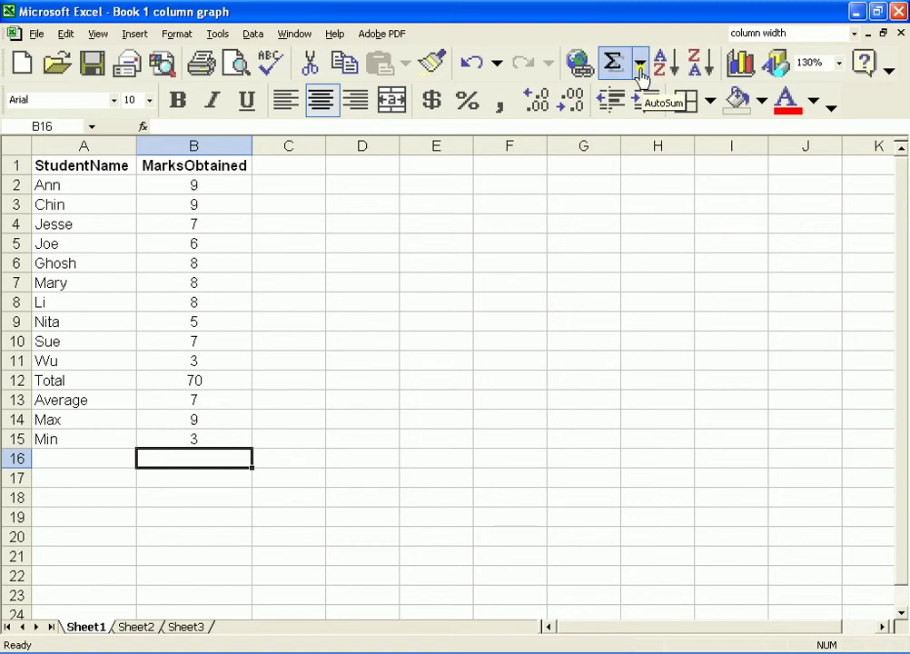
click(639, 66)
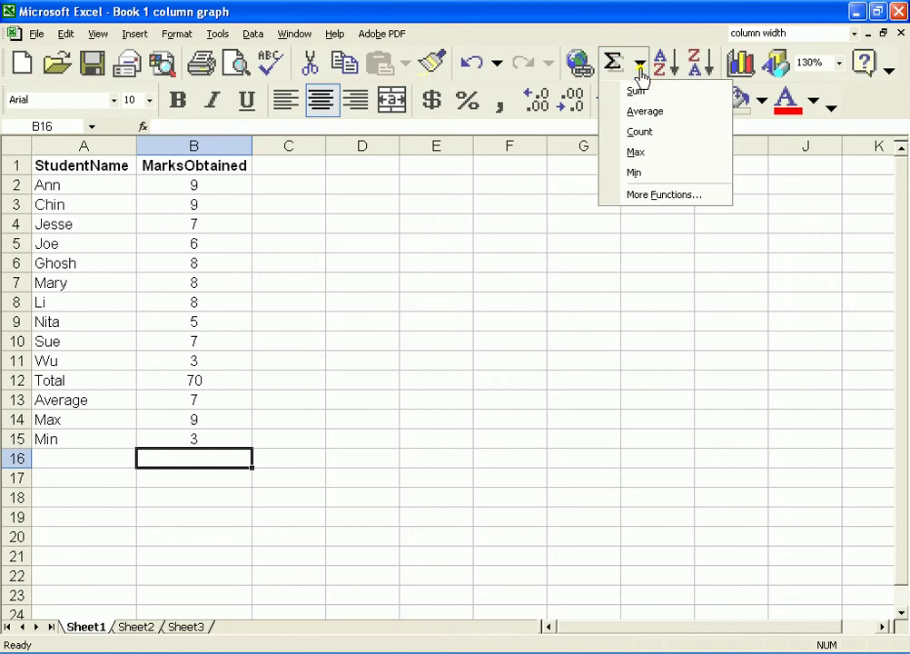
click(660, 196)
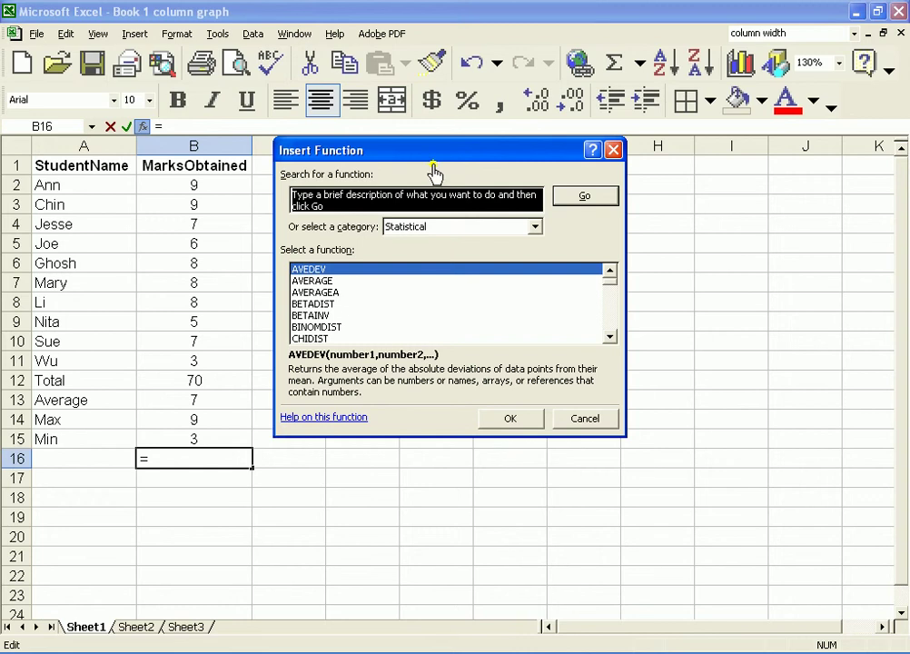
drag(511, 154, 597, 181)
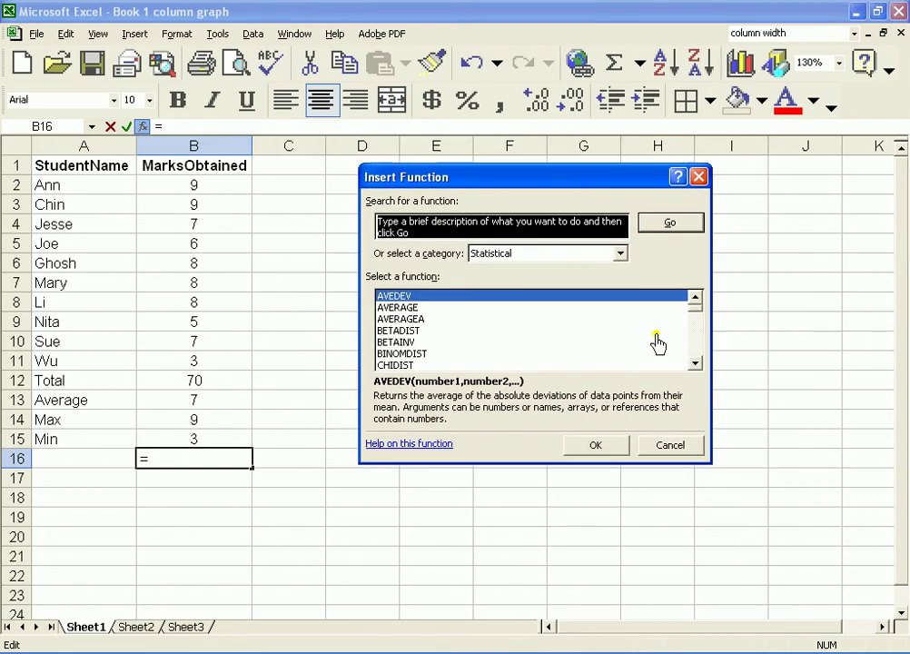
Step: Browse the Financial and Math & Trig function categories in Insert Function
click(620, 255)
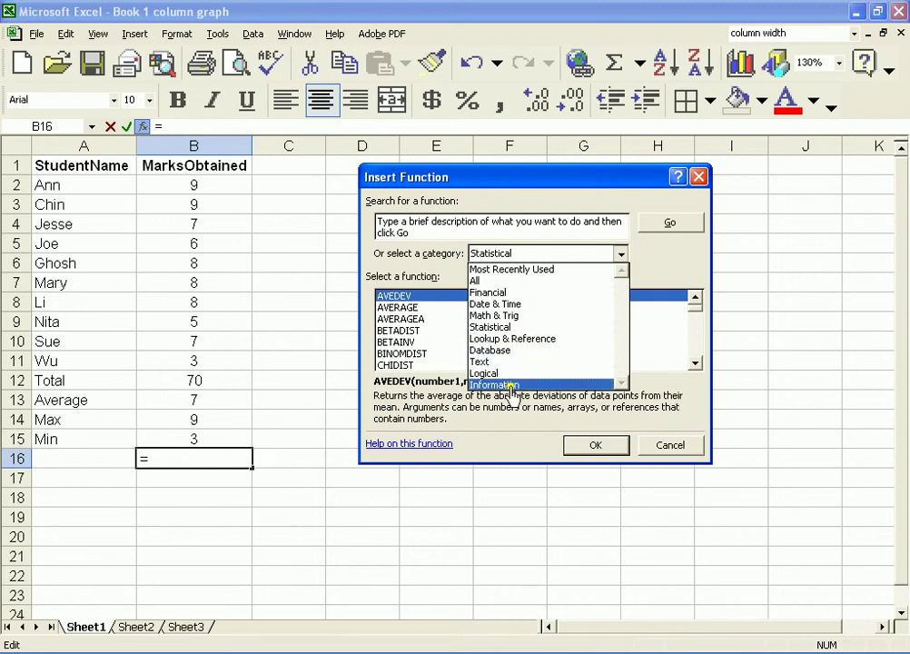
click(505, 293)
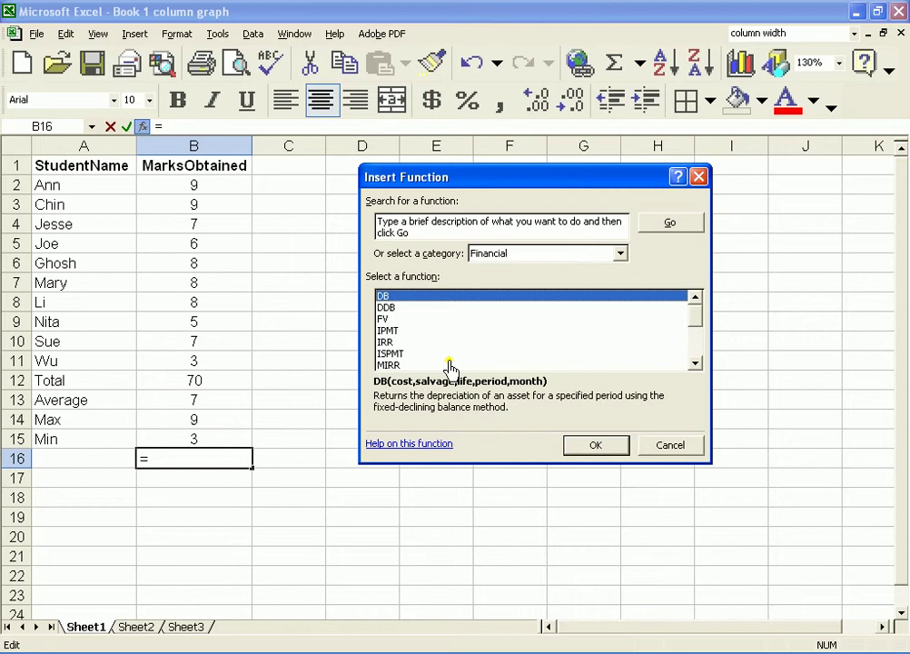
click(621, 256)
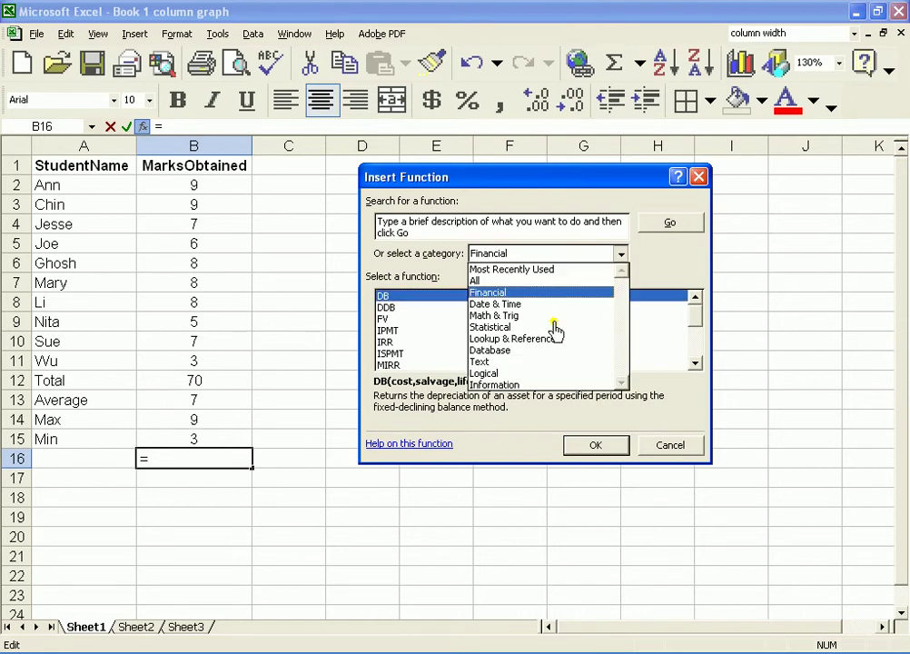
click(516, 316)
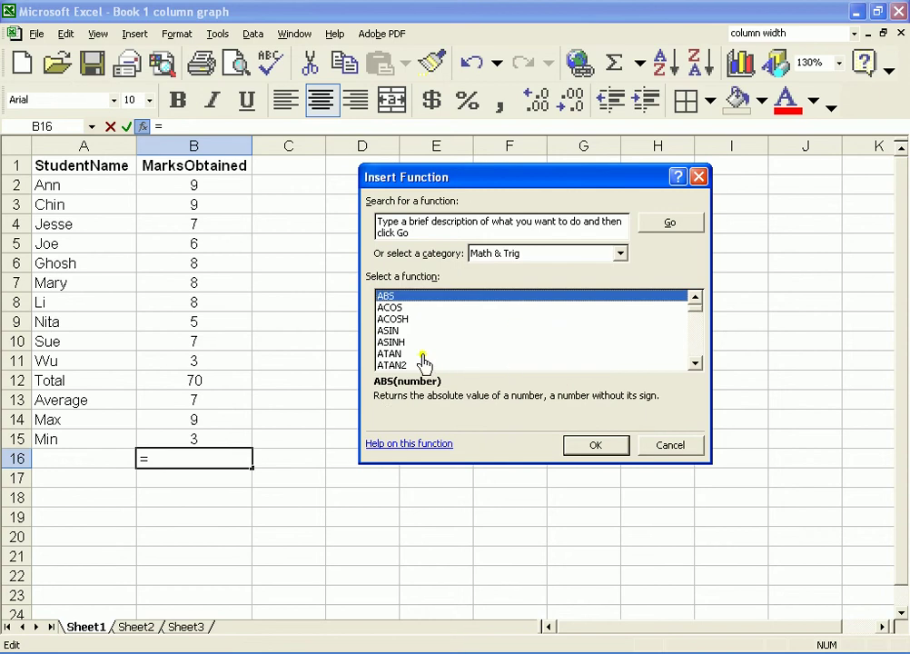
click(694, 364)
click(694, 365)
click(695, 364)
click(695, 364)
click(696, 364)
click(696, 364)
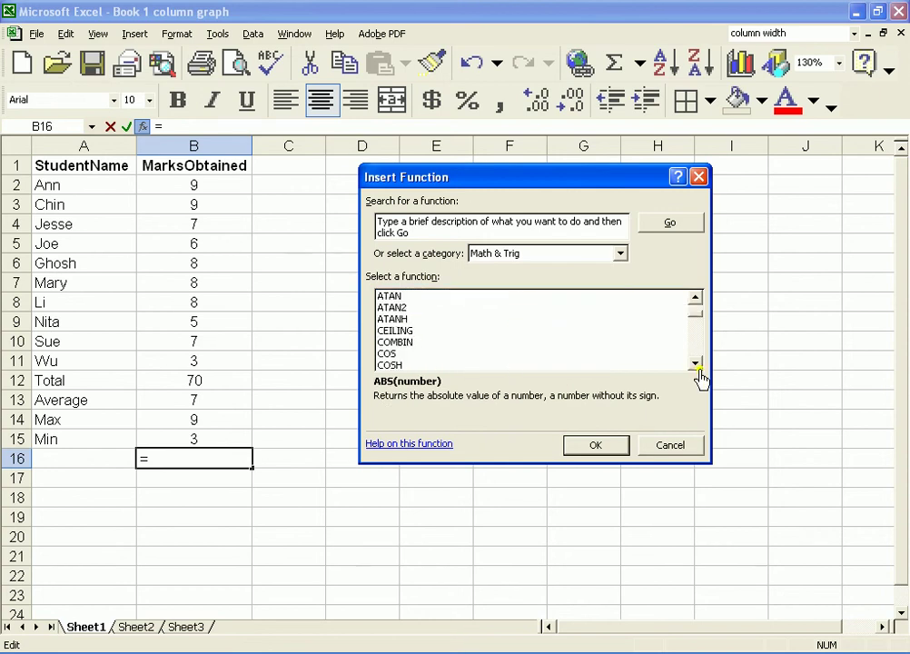
double_click(696, 364)
double_click(696, 364)
click(696, 364)
double_click(696, 364)
click(695, 364)
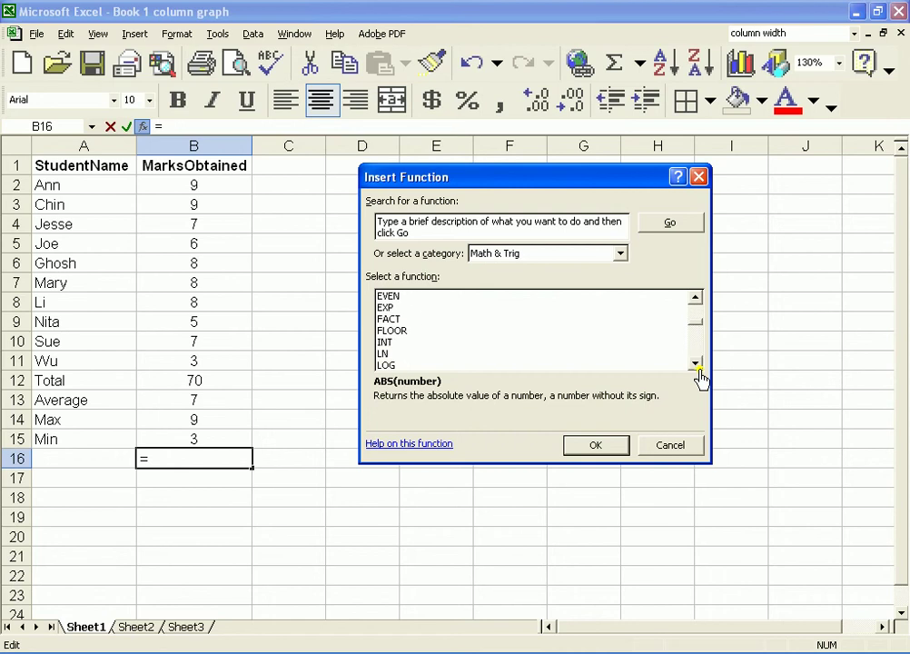
click(696, 364)
click(696, 364)
click(695, 364)
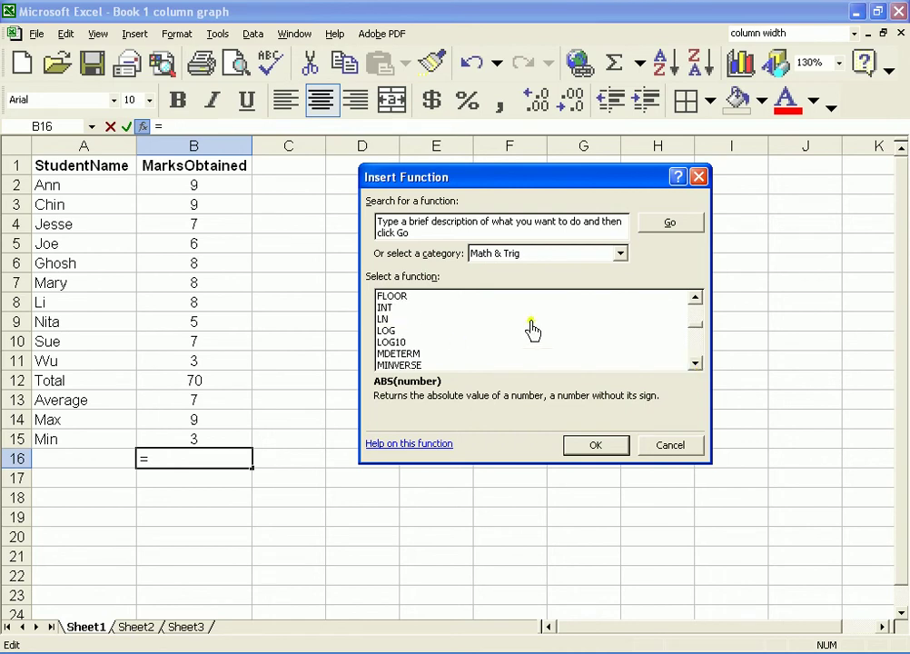
click(621, 257)
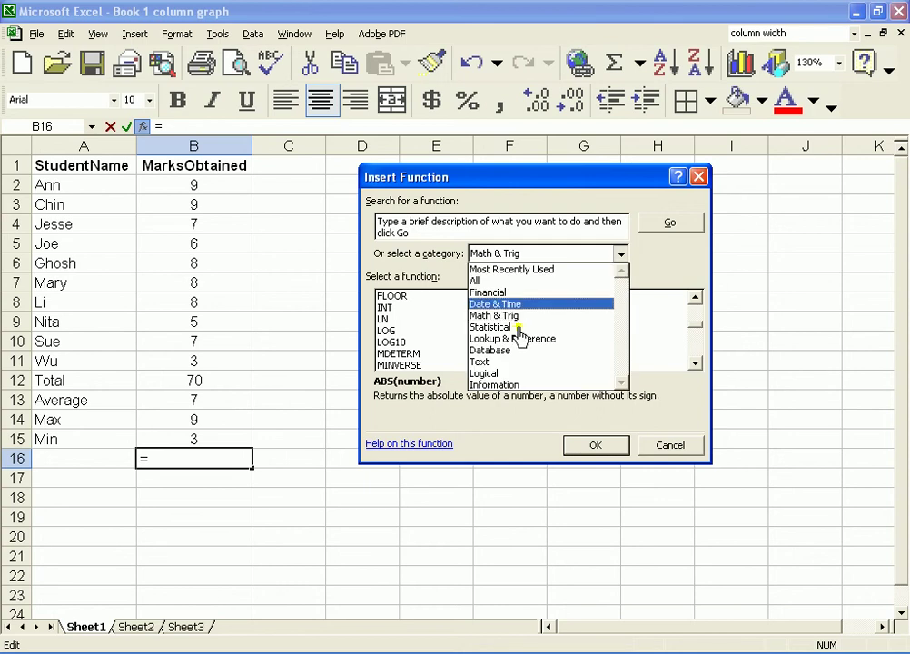
Step: Show the Statistical function category and scroll through its list
click(492, 327)
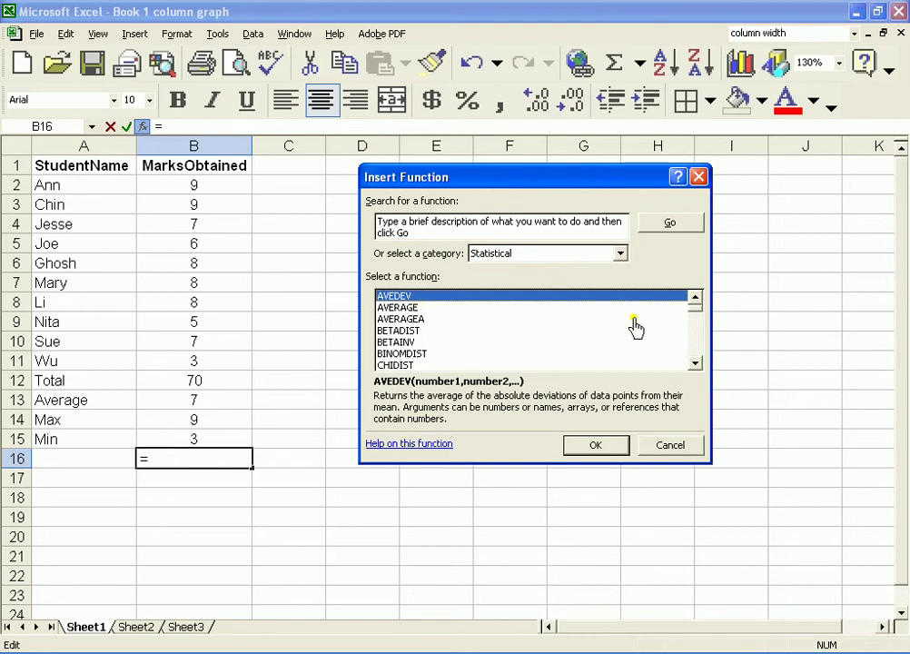
click(694, 364)
click(695, 363)
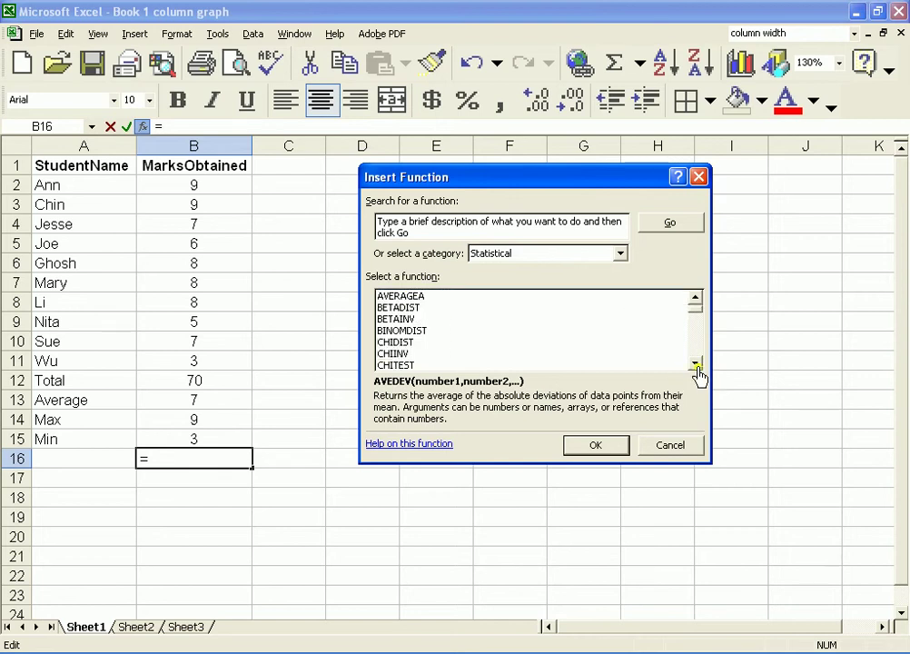
click(695, 363)
click(695, 363)
click(694, 364)
click(694, 363)
click(695, 363)
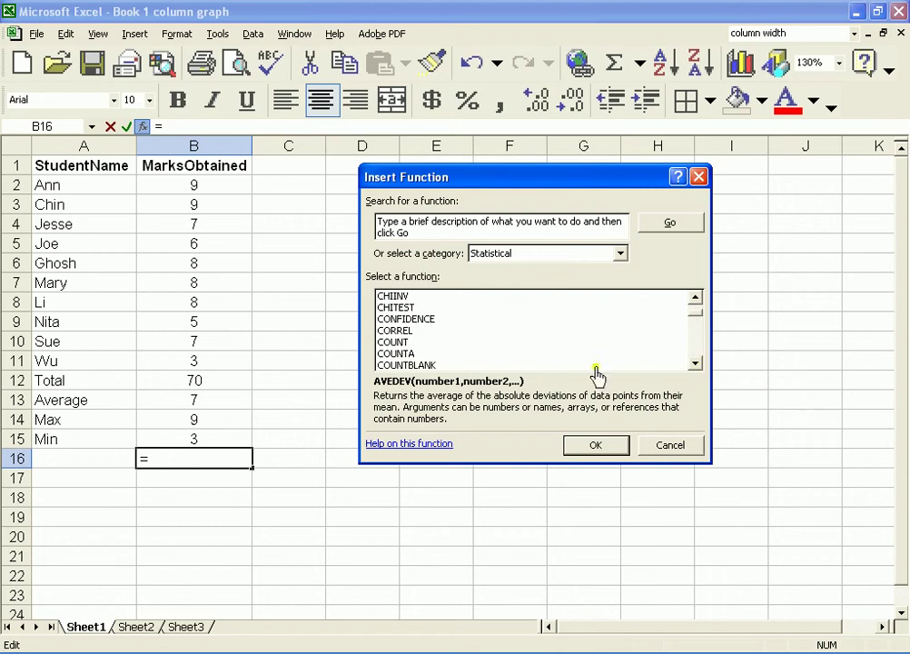
Step: Read the COUNT and COUNTBLANK descriptions, then clear the function search box
click(398, 342)
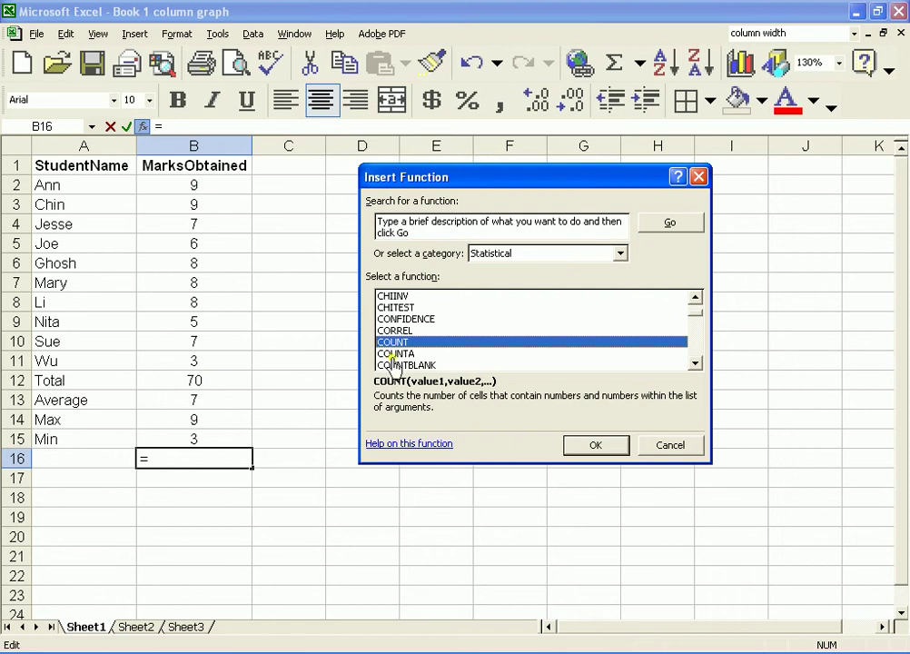
click(696, 363)
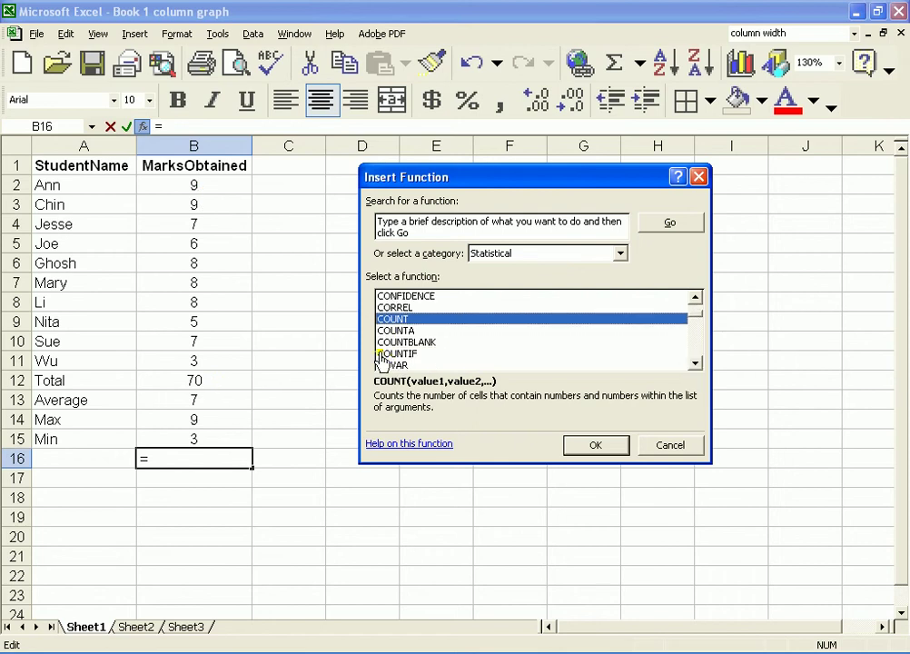
click(432, 343)
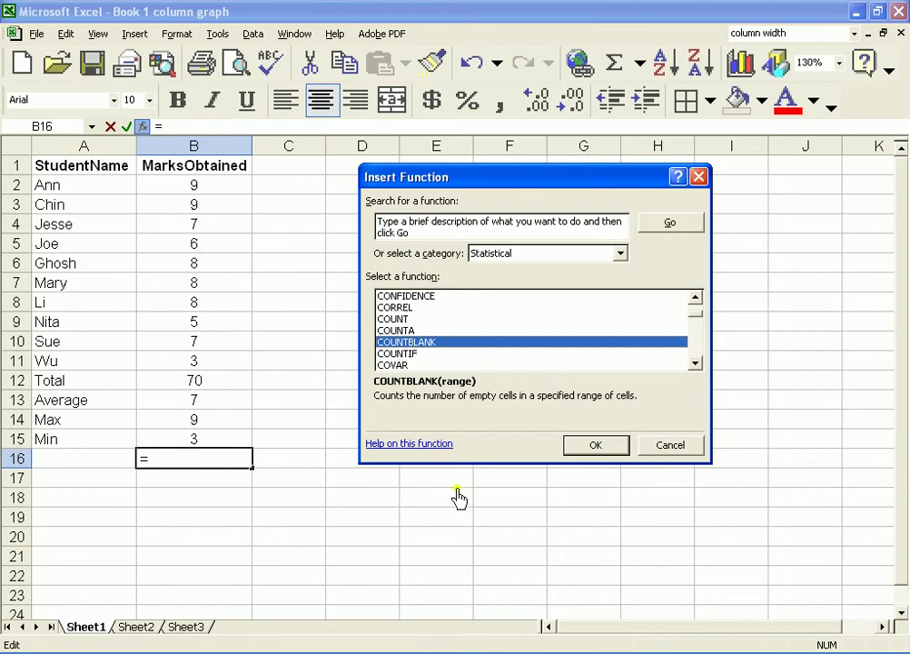
click(695, 363)
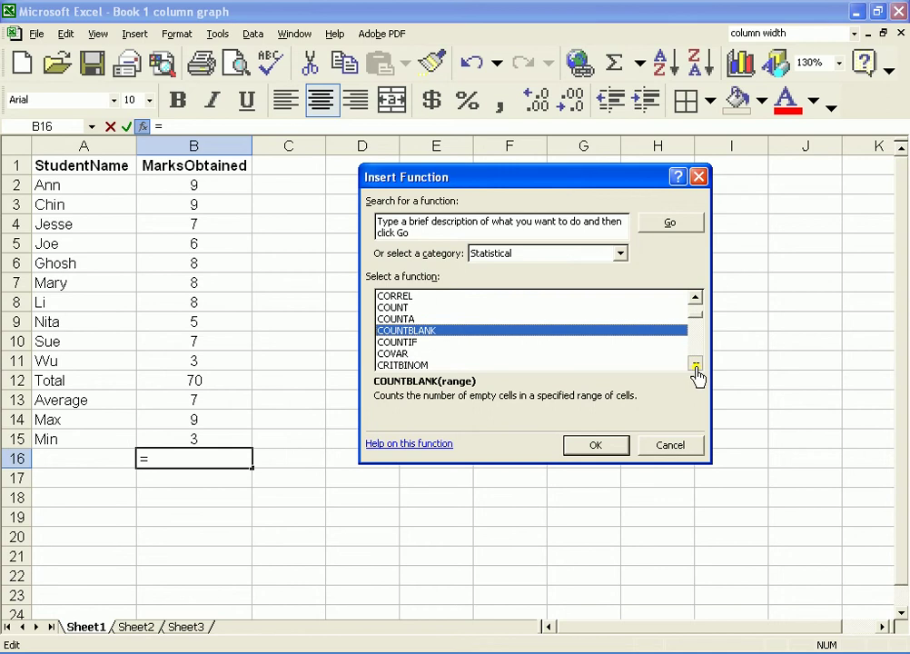
click(696, 363)
click(696, 363)
click(695, 363)
click(696, 363)
click(696, 363)
click(695, 363)
click(695, 364)
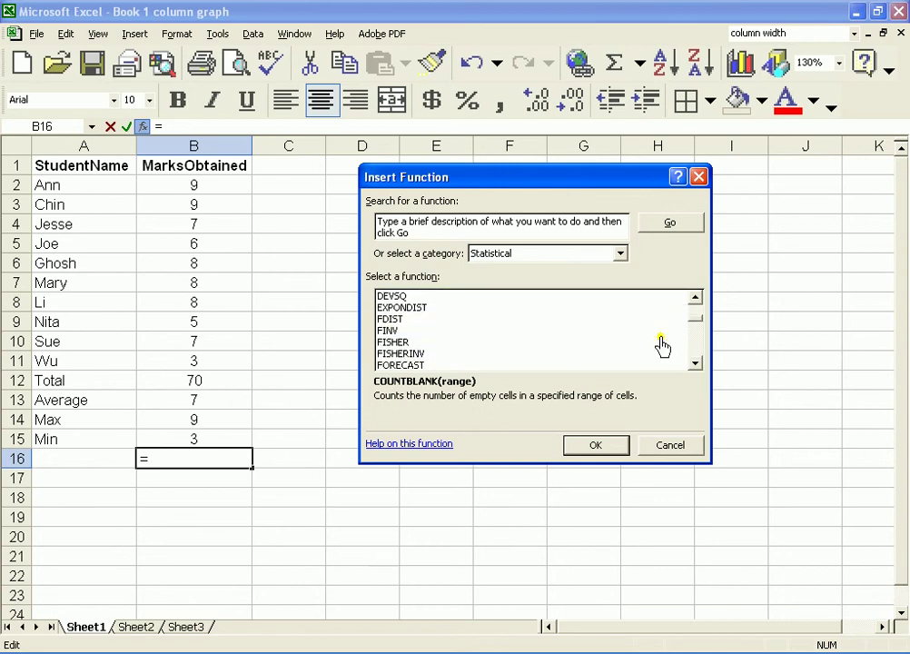
click(417, 229)
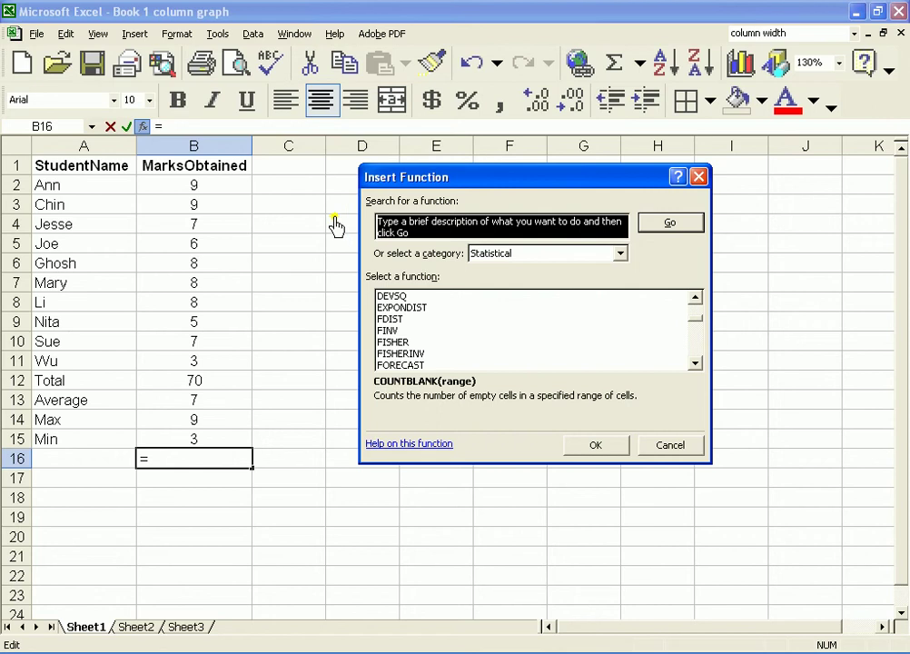
Step: Search for 'mode' and choose the MODE function for B16
text(mode)
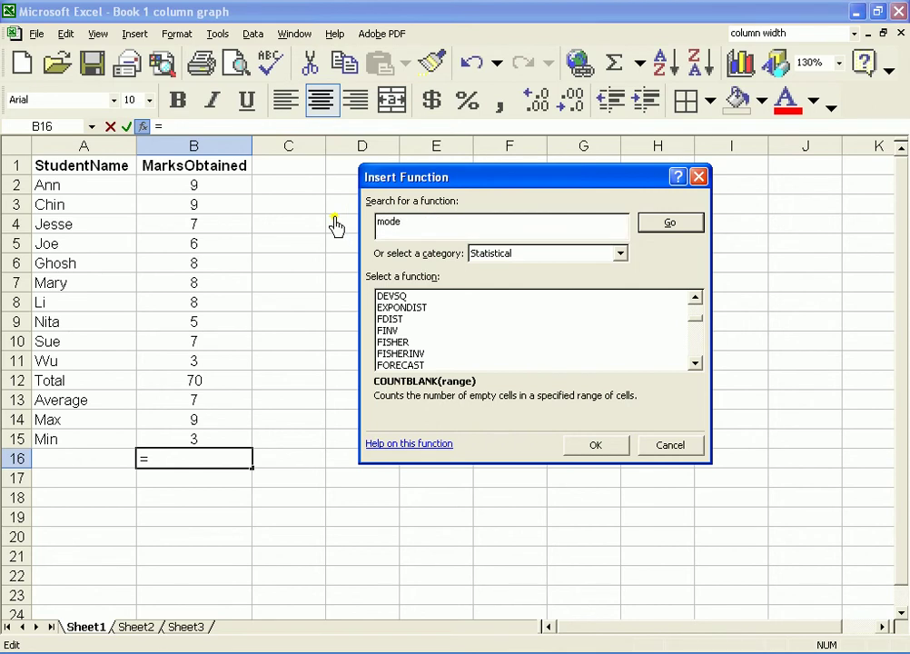
click(674, 228)
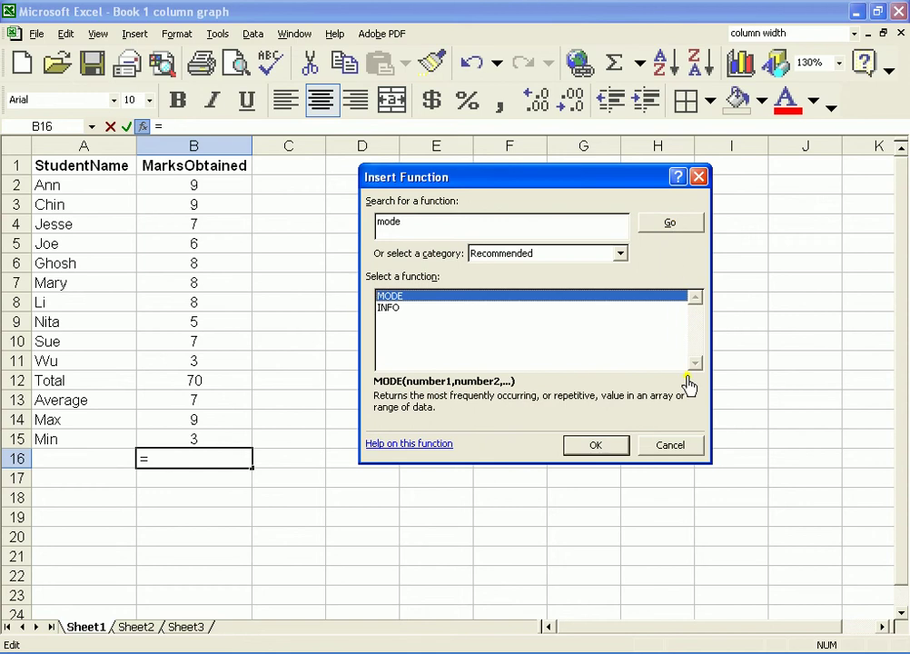
click(433, 230)
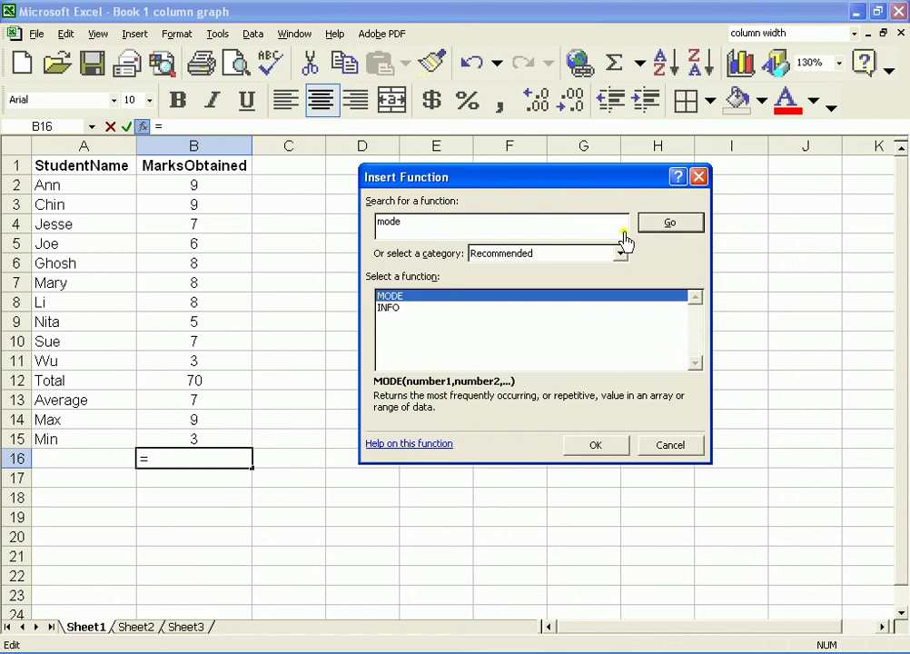
click(677, 227)
click(593, 448)
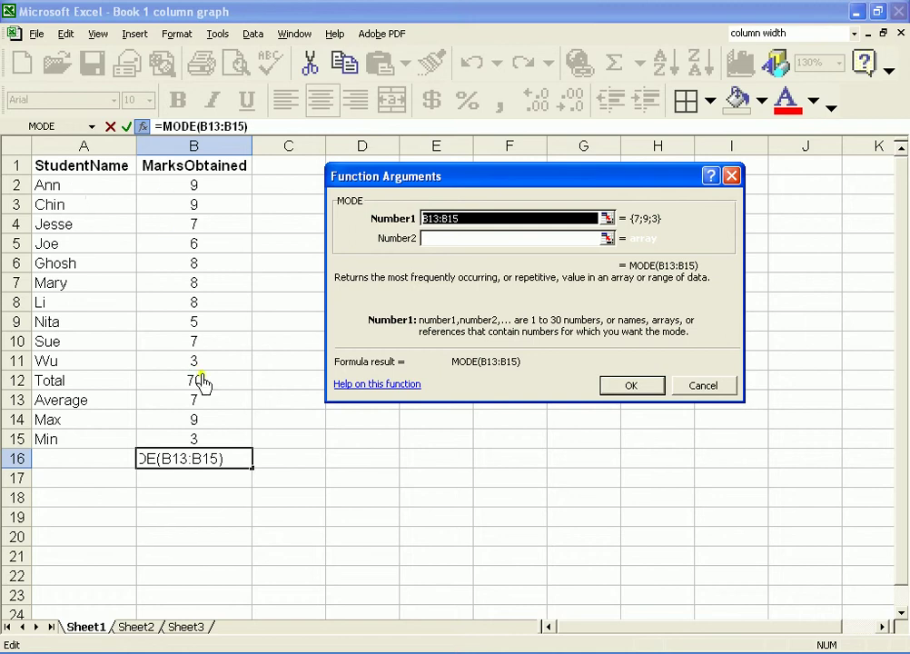
Step: Set MODE's Number1 to B2:B11 and enter it, showing 8 in B16
click(179, 188)
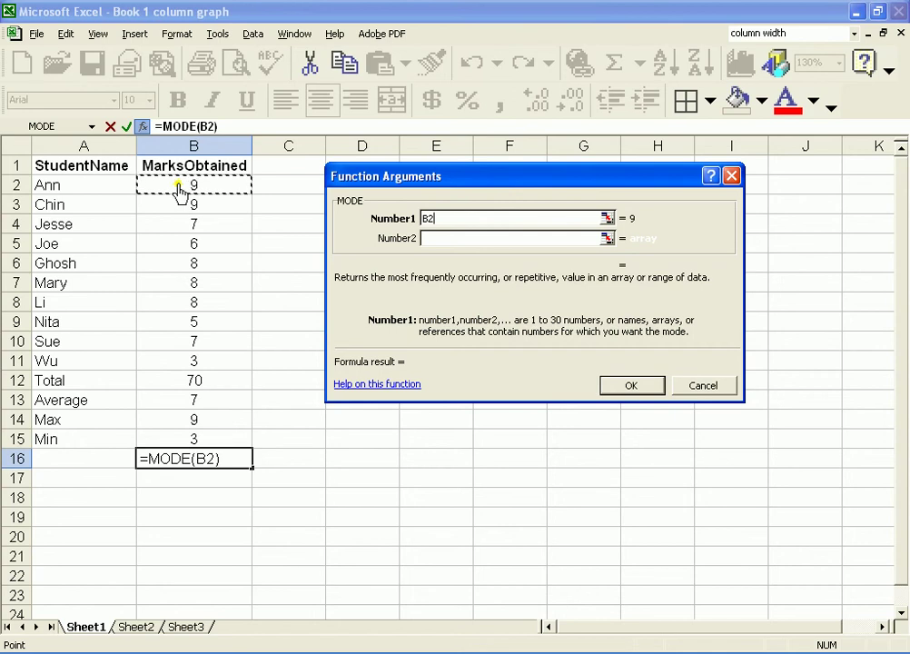
drag(179, 188, 177, 368)
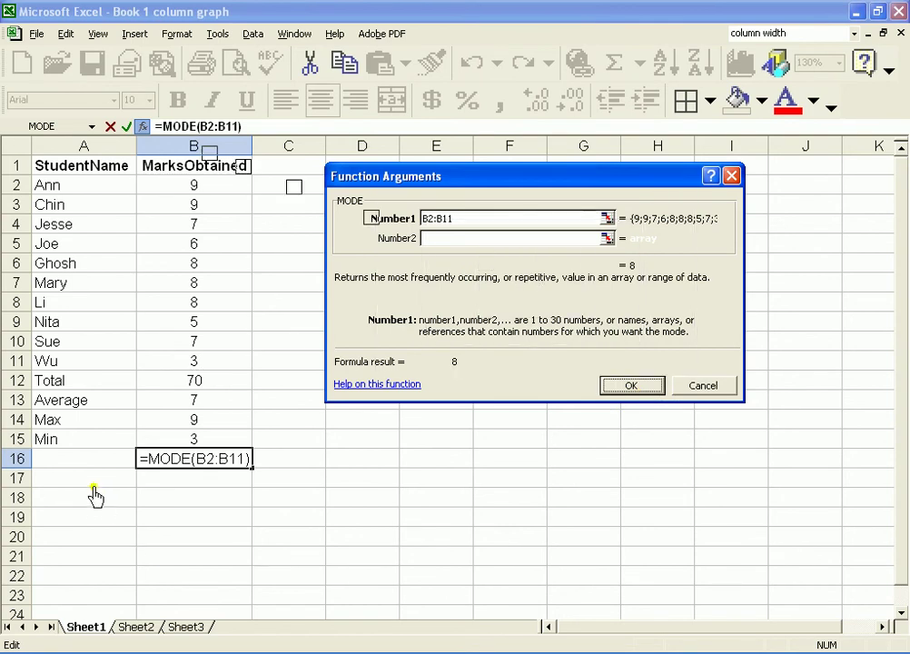
key(Return)
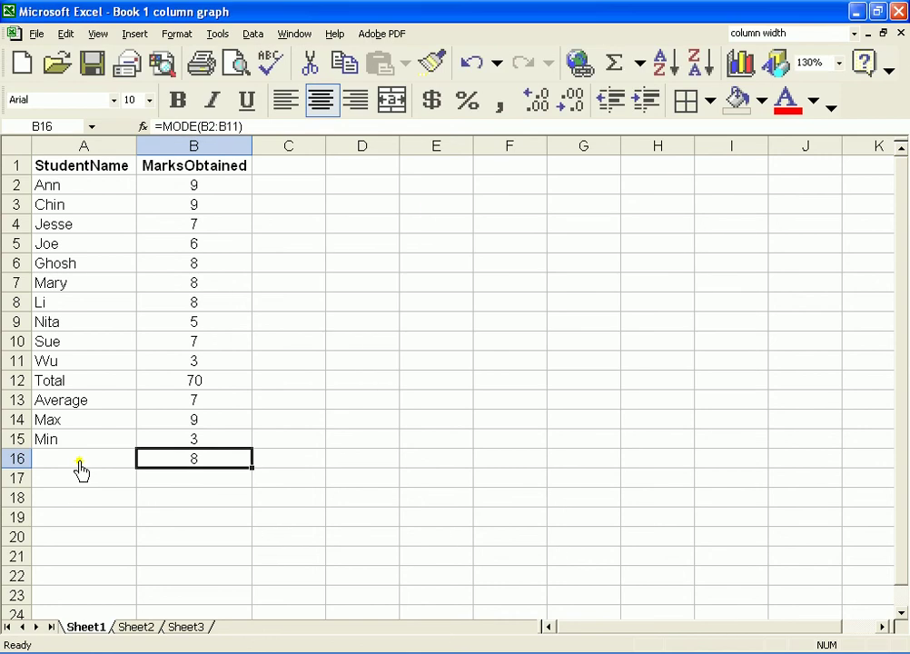
Step: Label cell A16 'Mode'
click(80, 468)
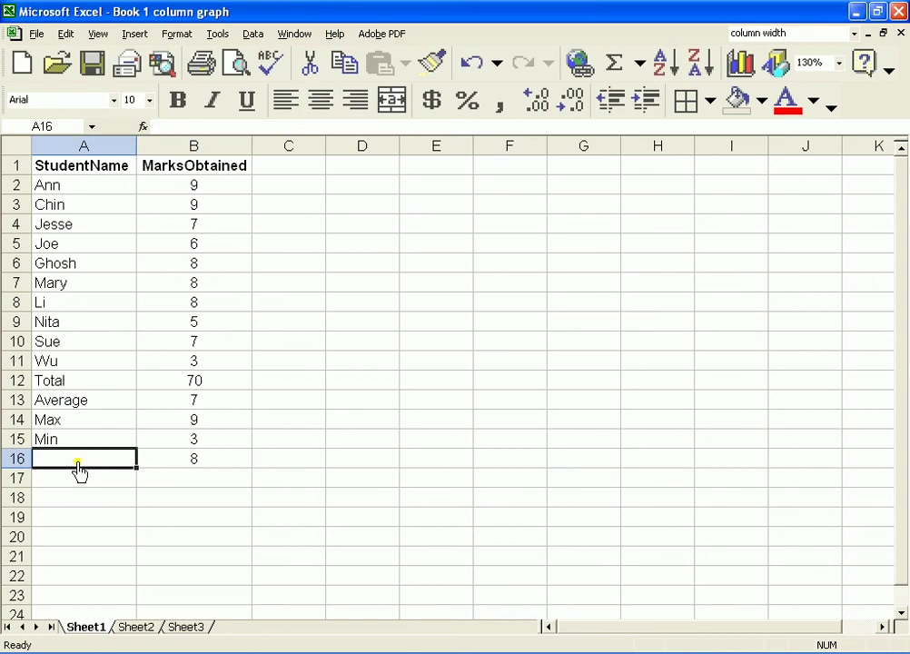
text(Mode)
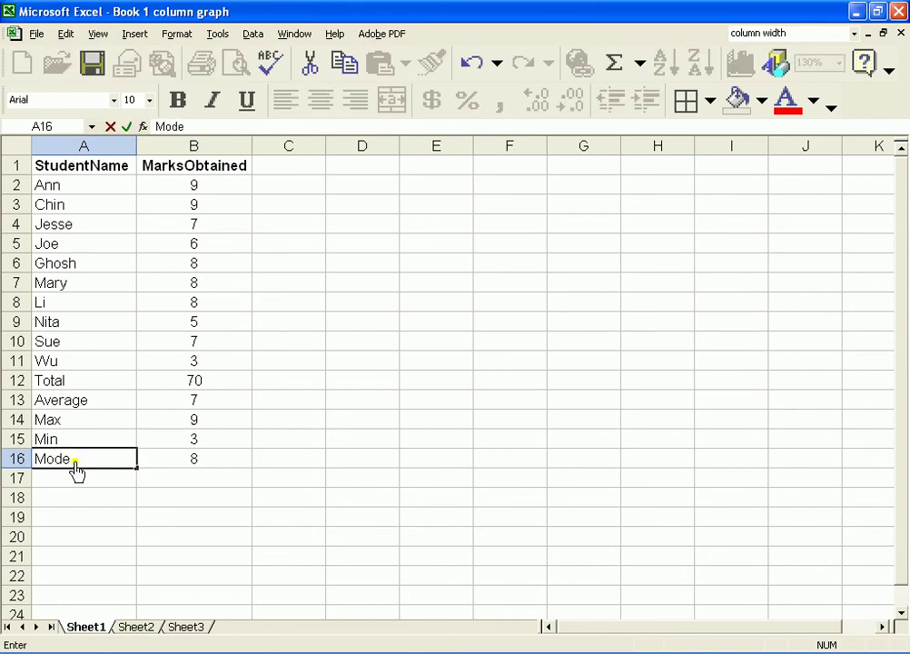
click(278, 462)
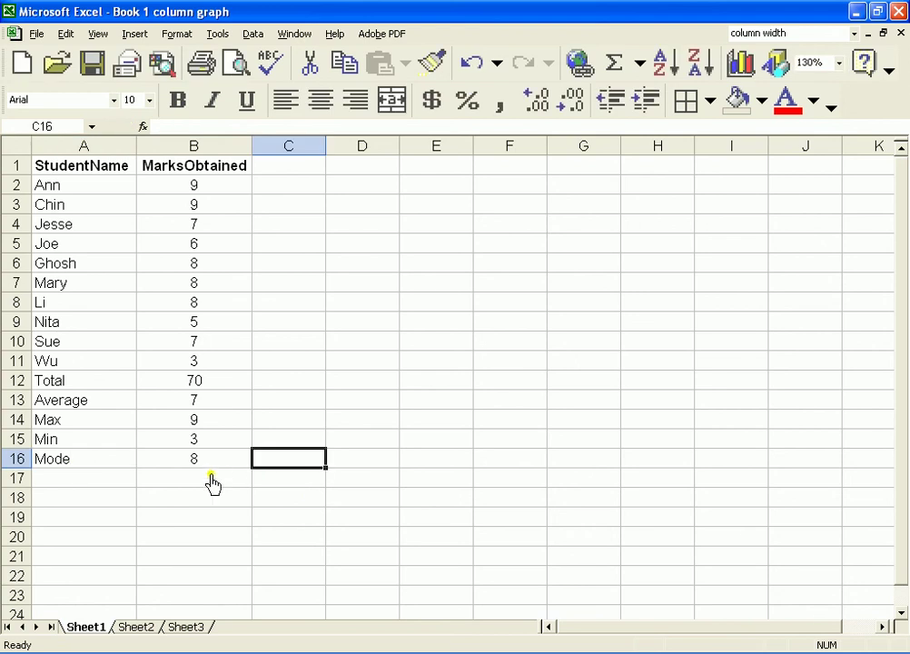
click(214, 464)
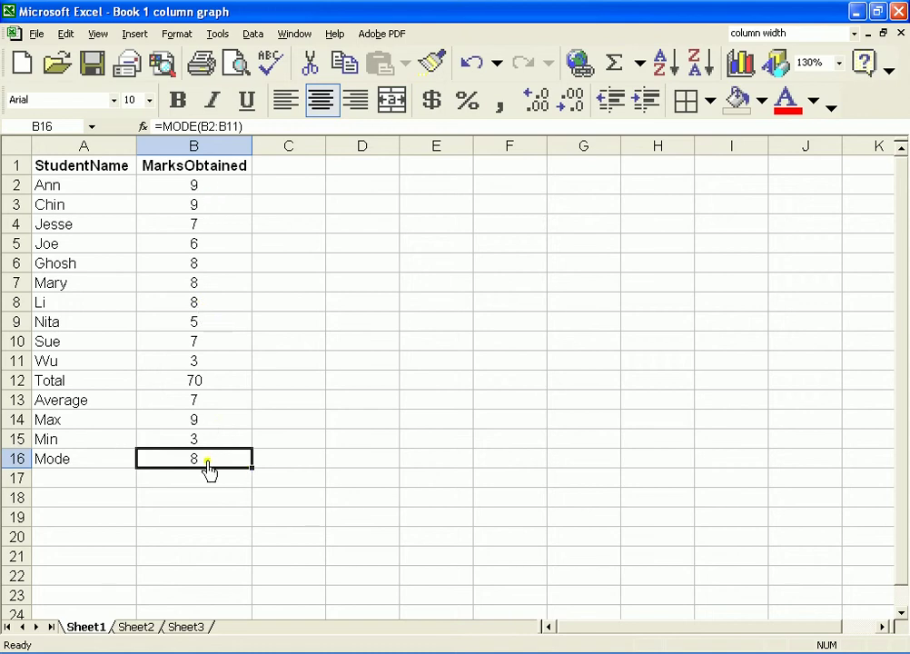
Step: Rename A13 to 'Average/Mean' and type 'Median' into A17
click(90, 403)
click(214, 128)
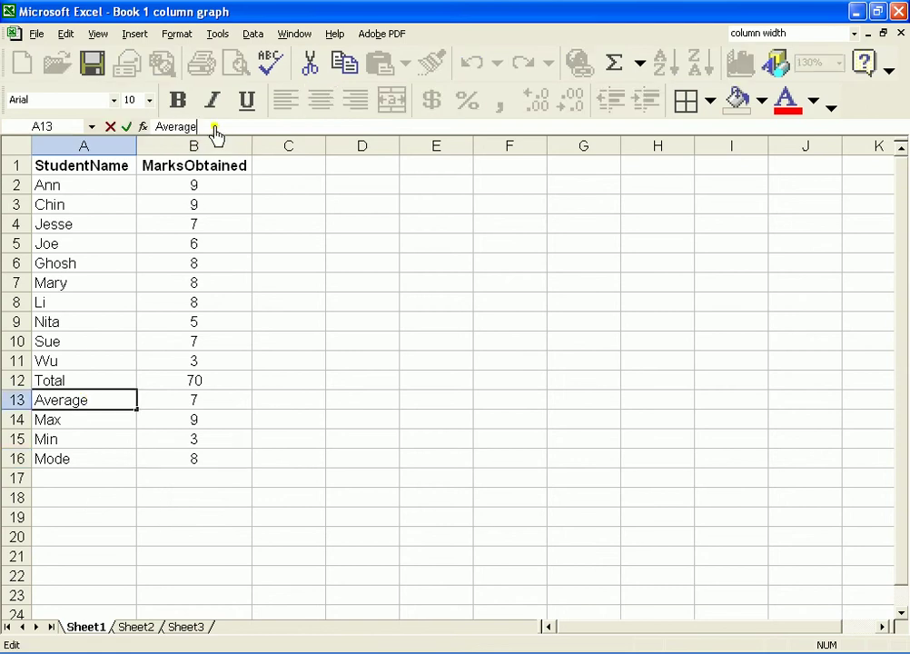
text(/)
text(Mean)
click(62, 482)
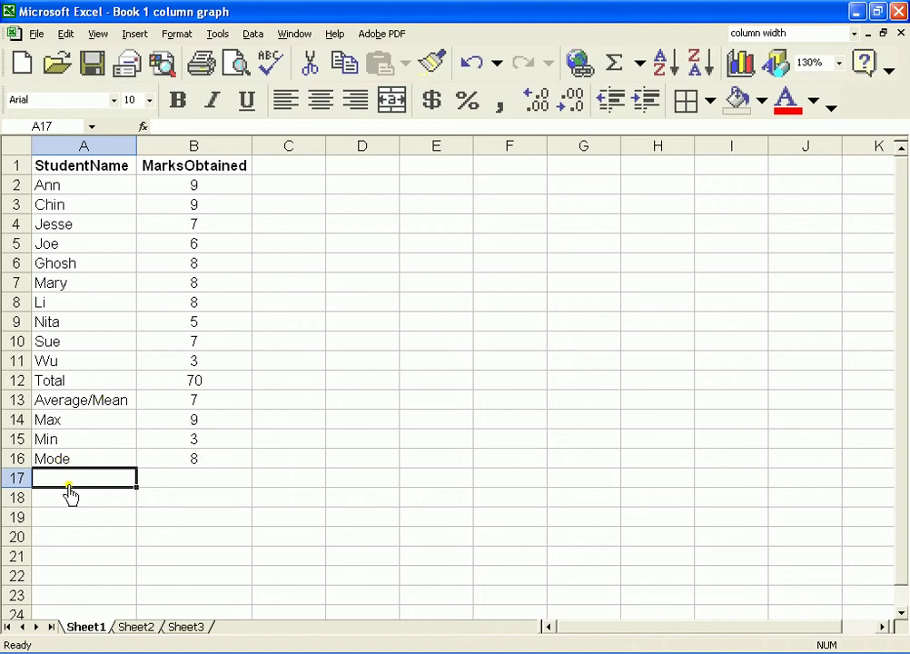
text(M)
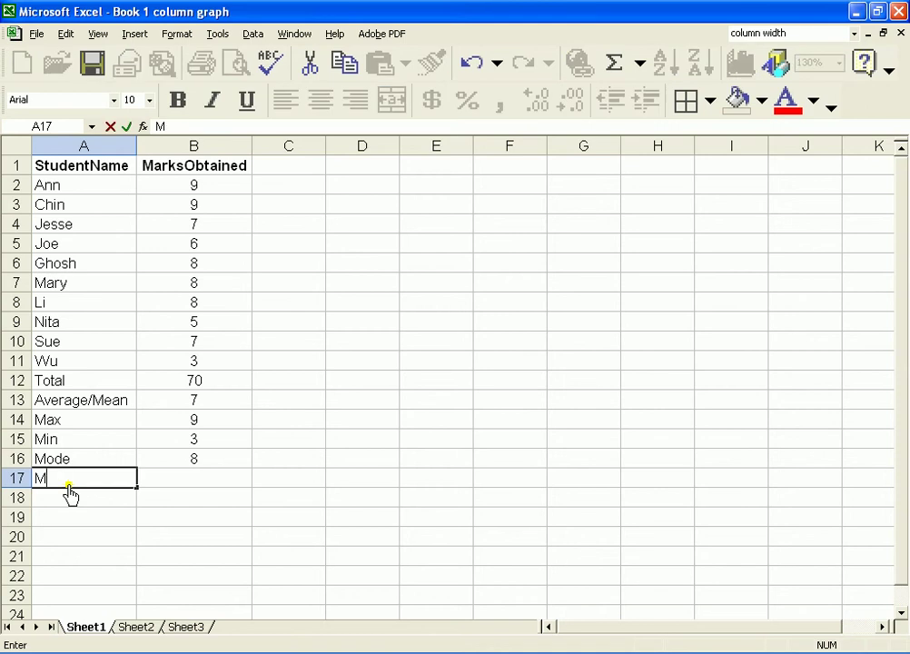
text(edia)
text(n)
Step: Commit the Median label and choose the MEDIAN function for cell B17
click(189, 476)
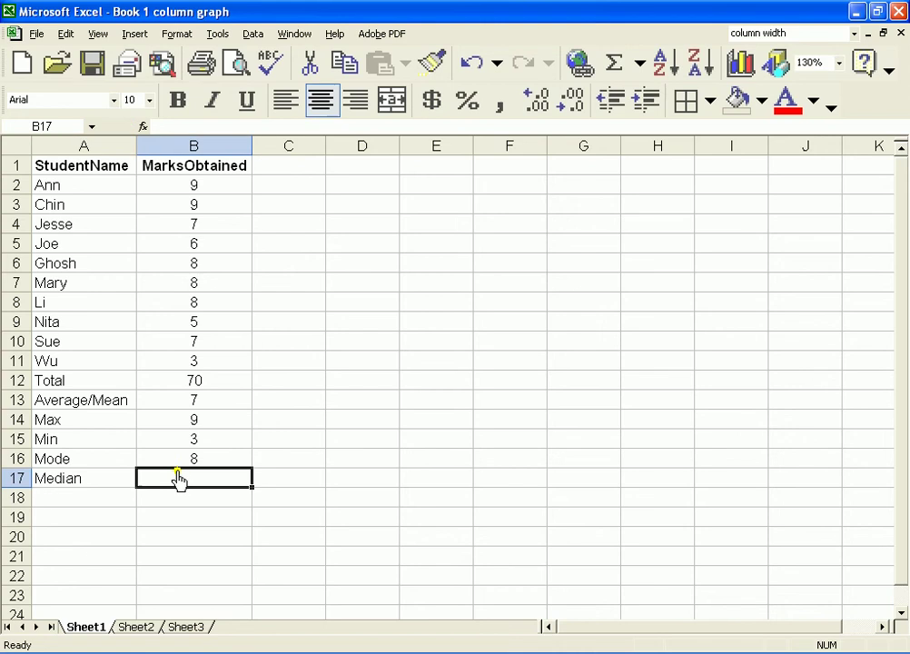
click(641, 71)
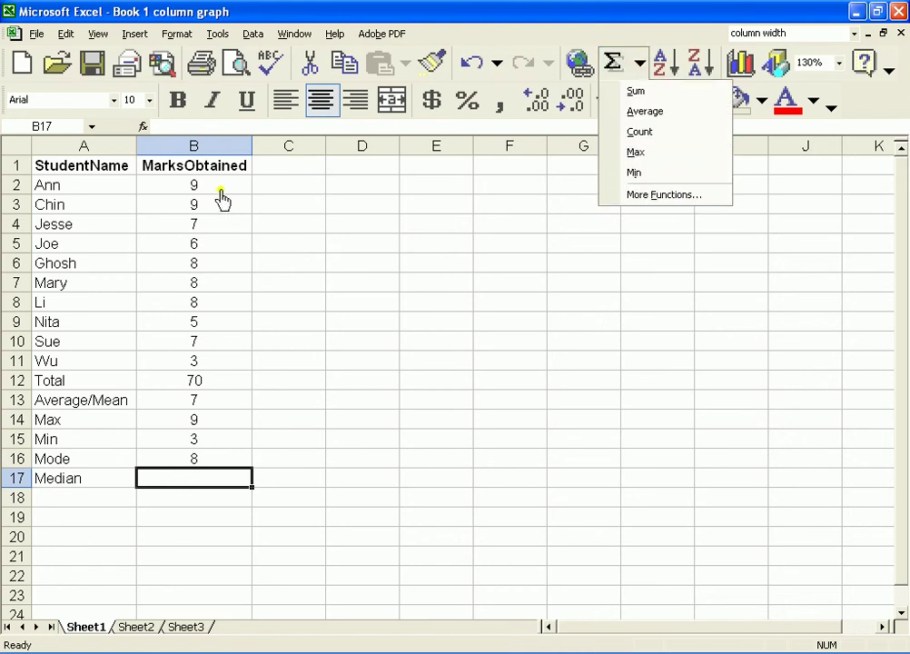
click(144, 128)
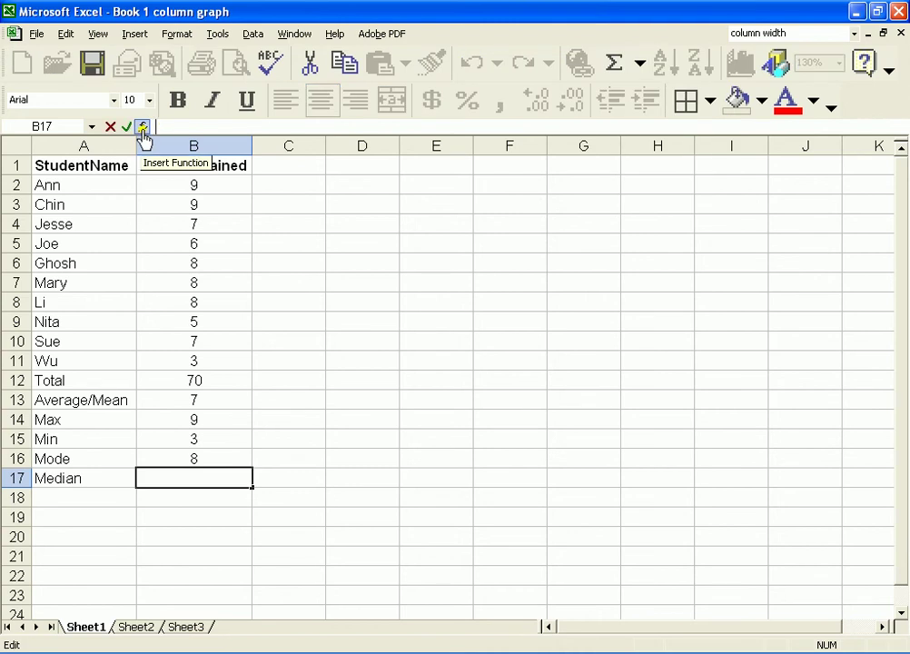
click(143, 128)
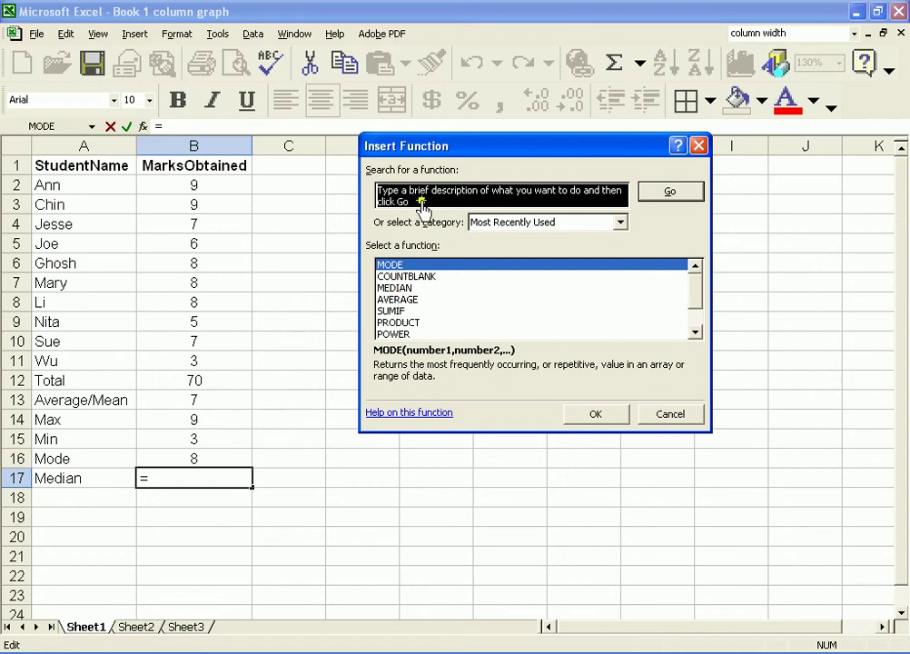
click(408, 289)
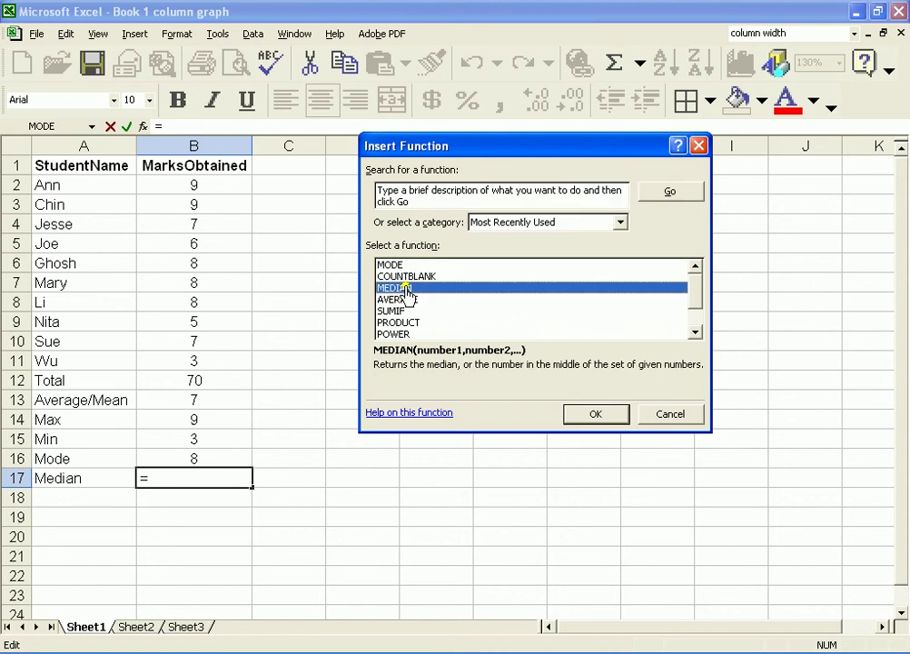
click(599, 418)
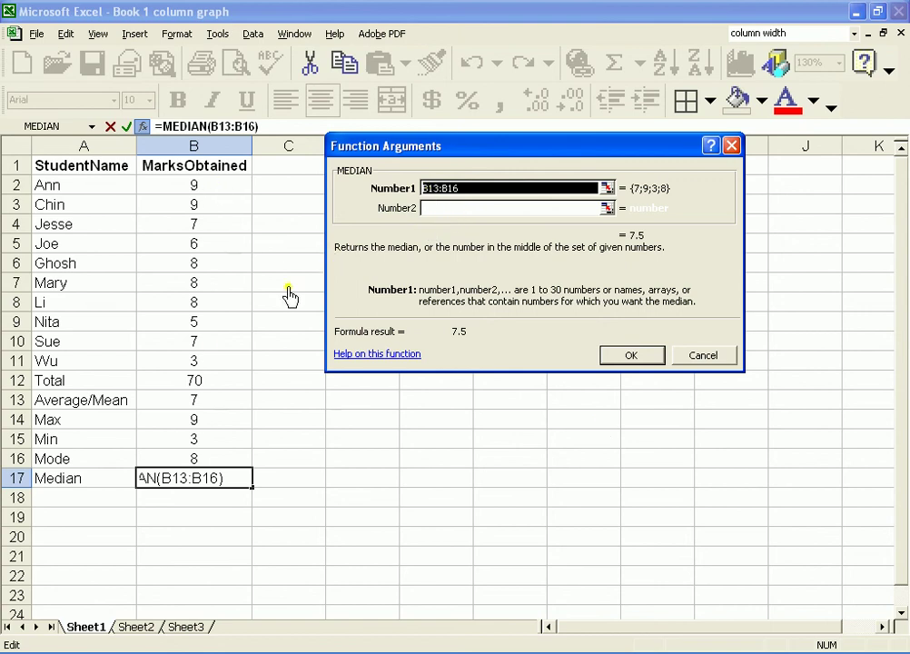
Step: Replace the suggested B13:B16 range with B2:B11 so B17 shows 7.5
click(463, 192)
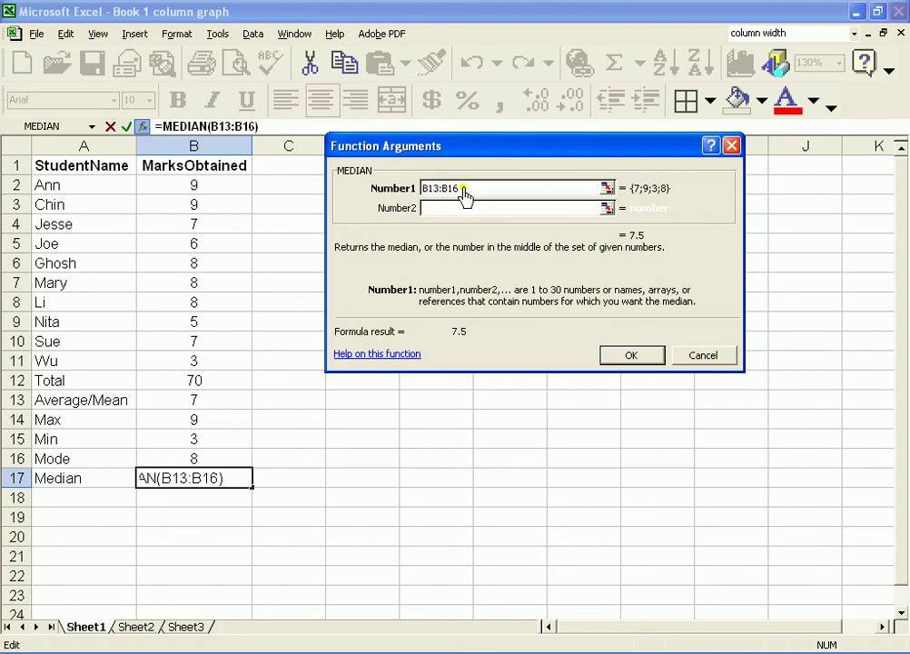
key(BackSpace)
key(BackSpace)
key(BackSpace)
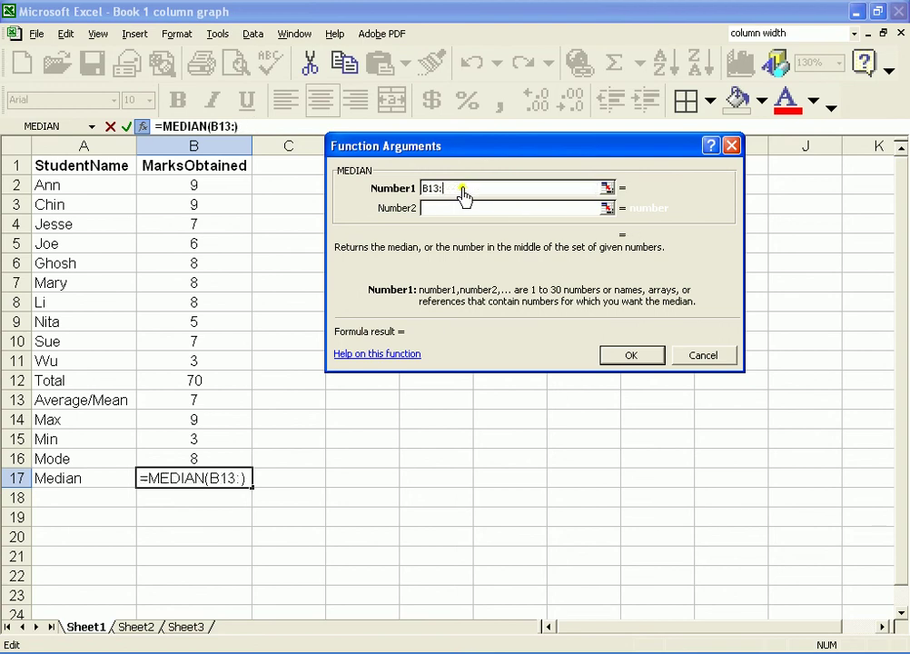
key(BackSpace)
key(BackSpace)
key(BackSpace)
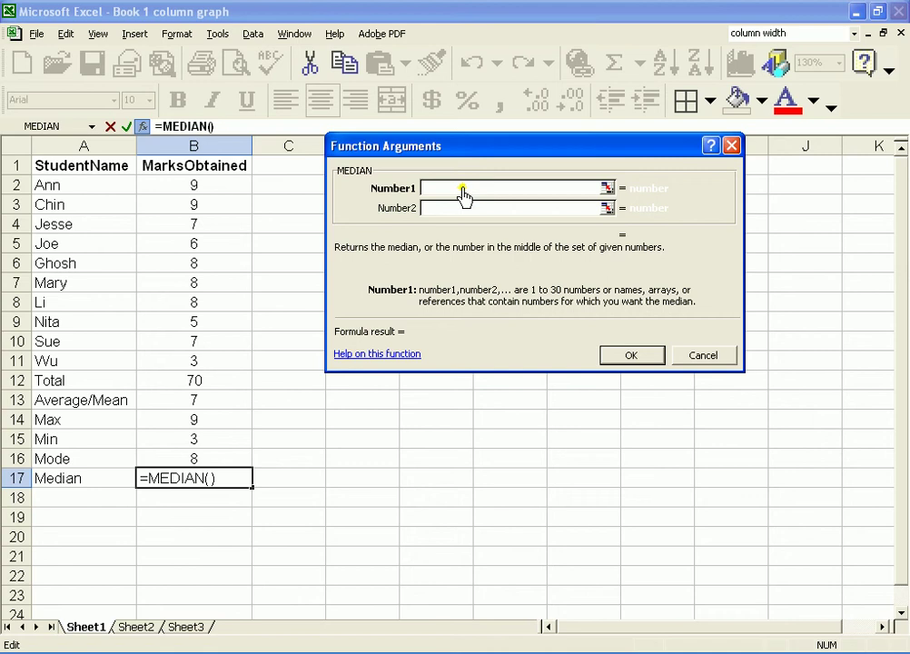
text(B2)
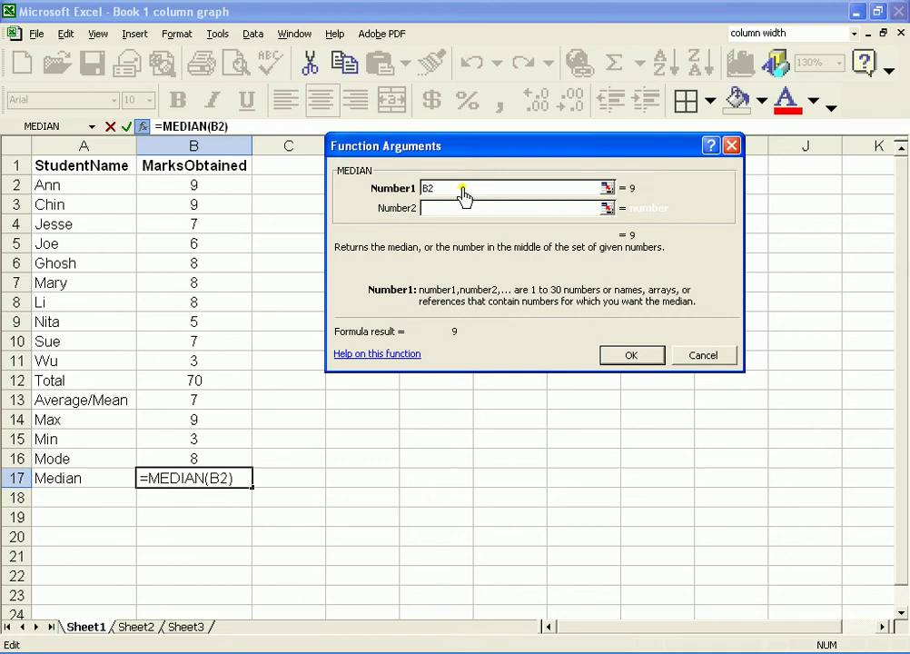
text(:)
text(B)
text(11)
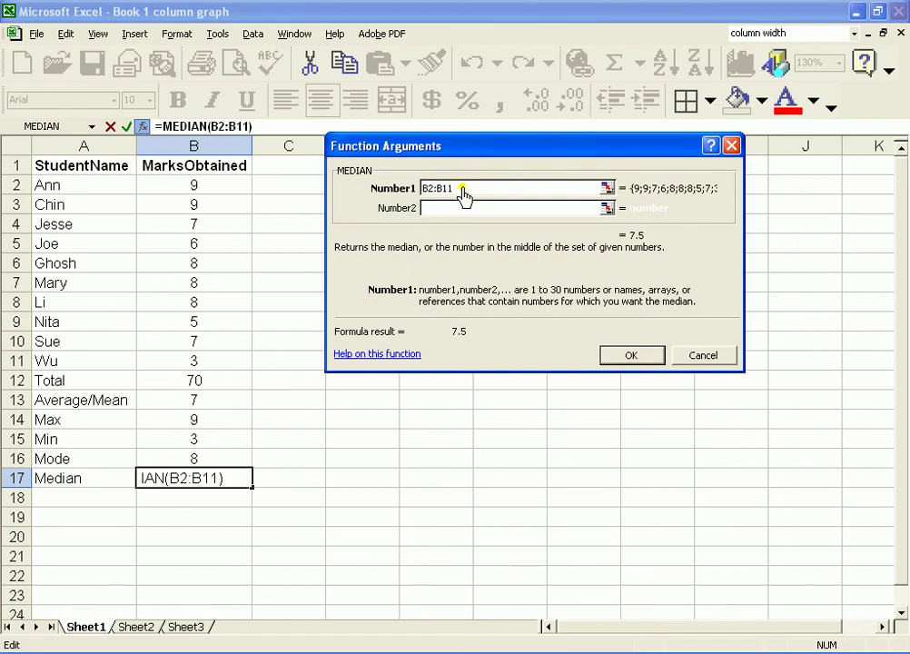
click(635, 363)
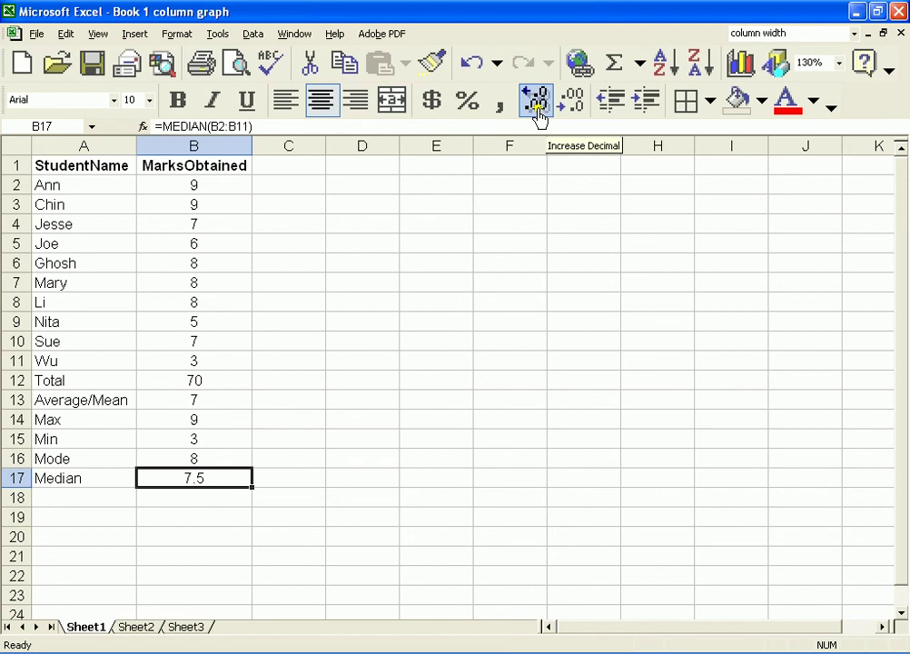
click(539, 118)
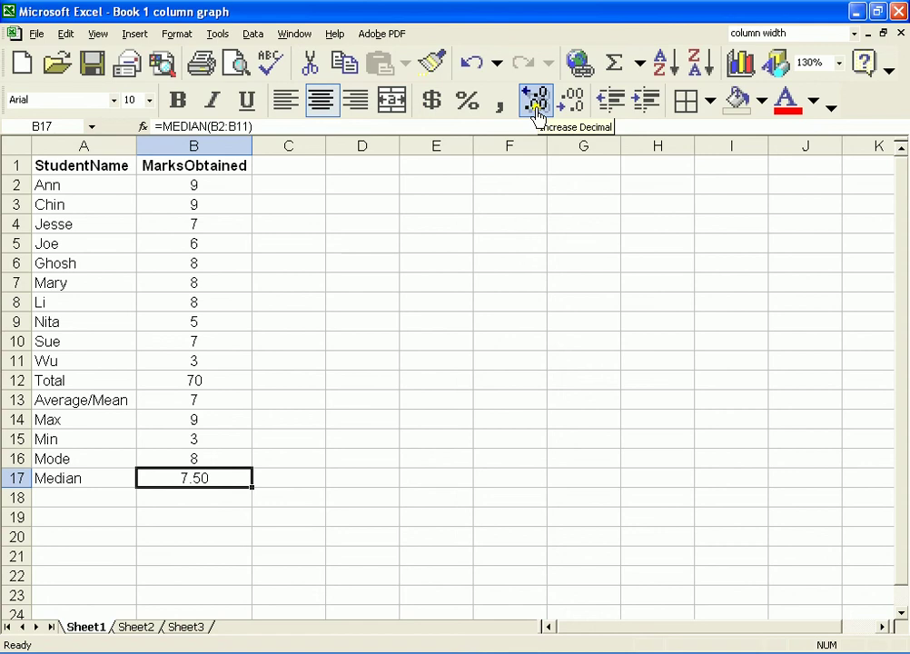
click(540, 116)
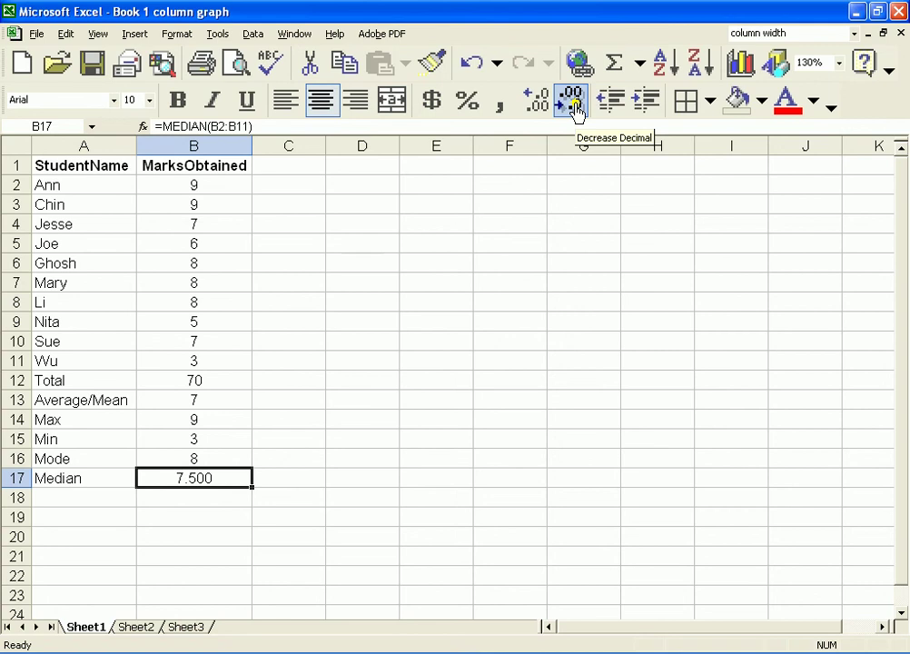
click(574, 108)
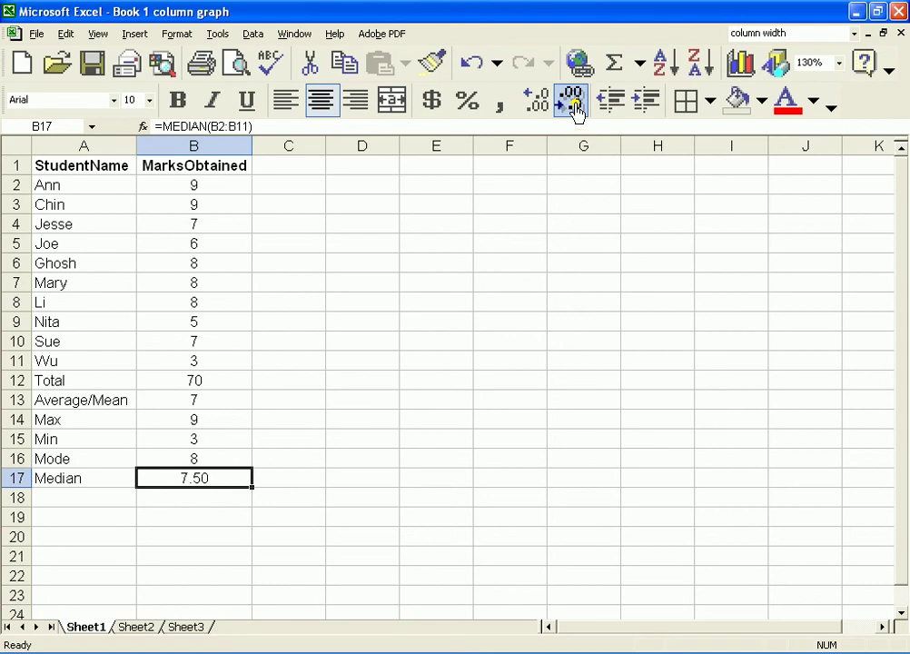
click(574, 107)
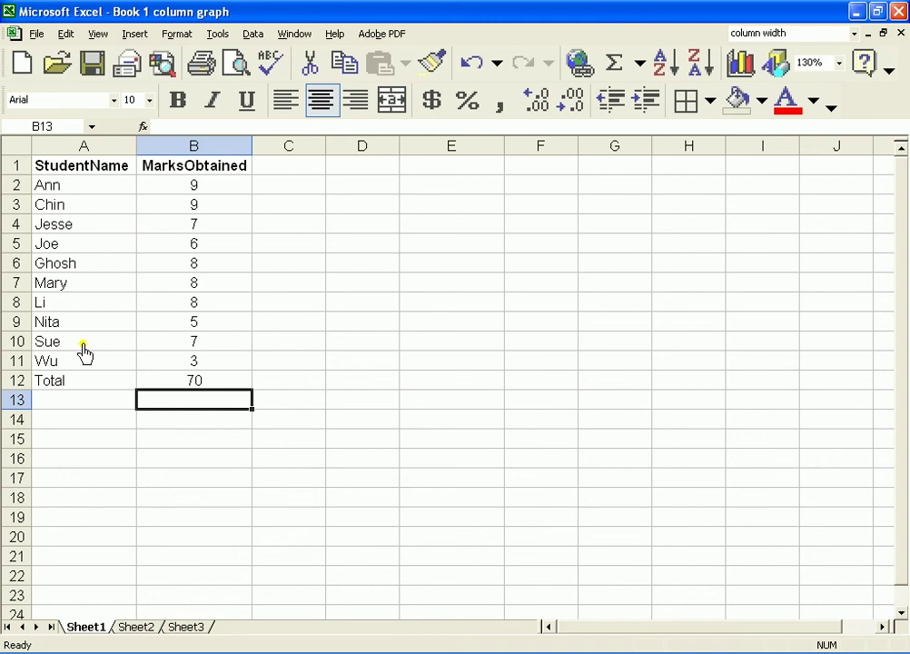
Step: Enter =SUM(B2,B7,B10) in B13, giving 24
click(613, 73)
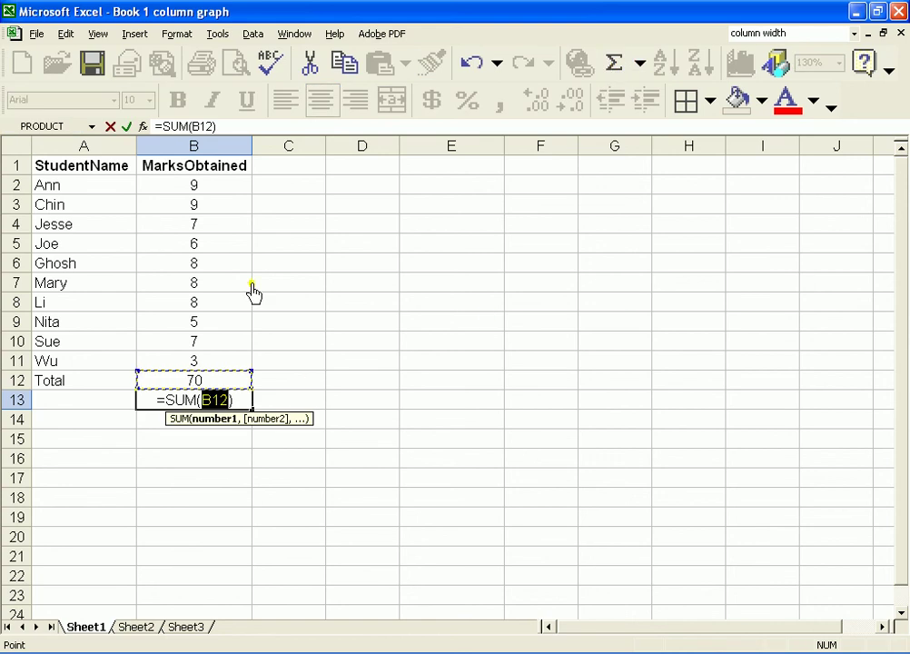
click(204, 189)
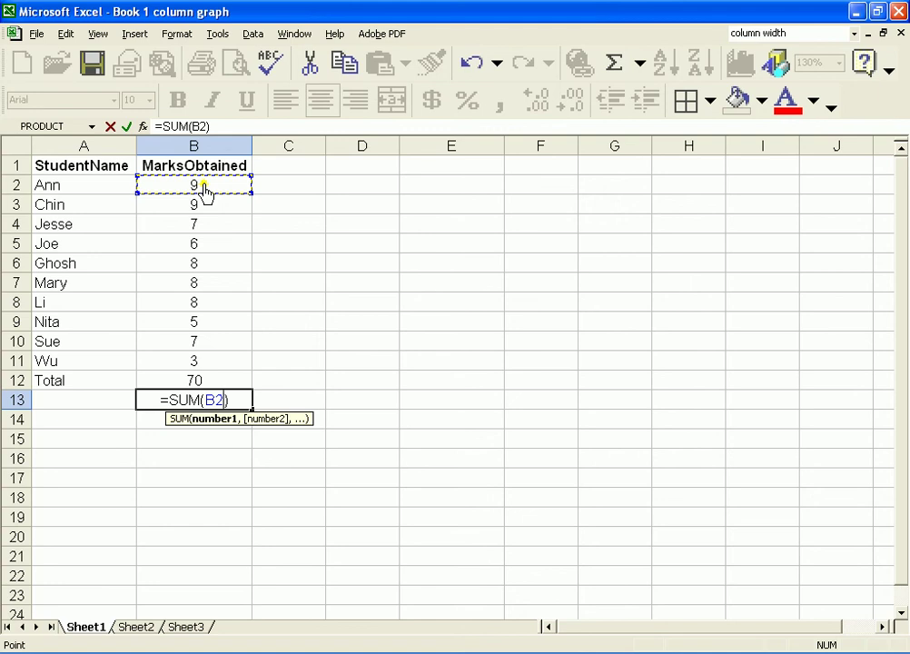
text(,)
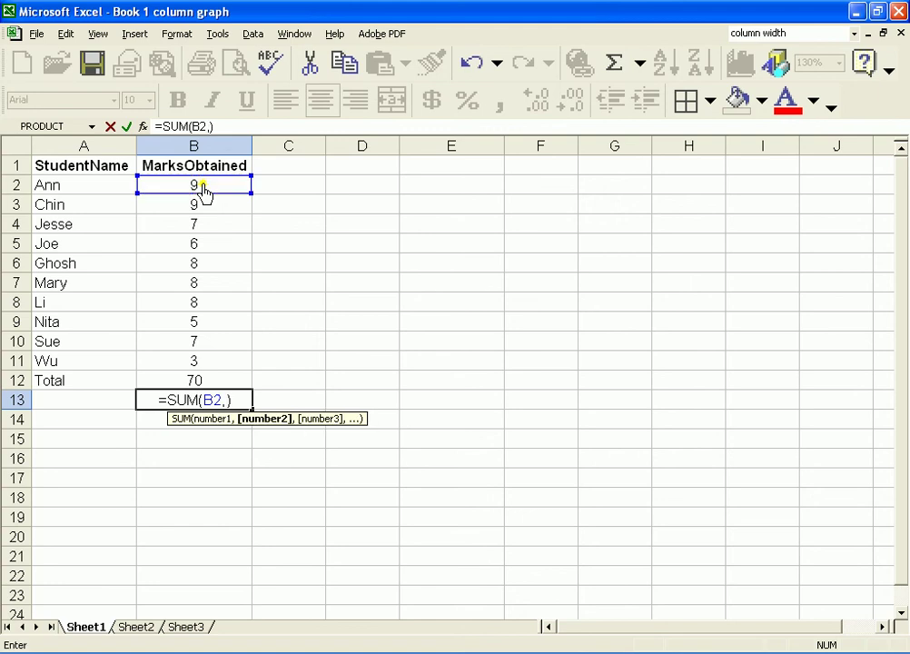
click(196, 283)
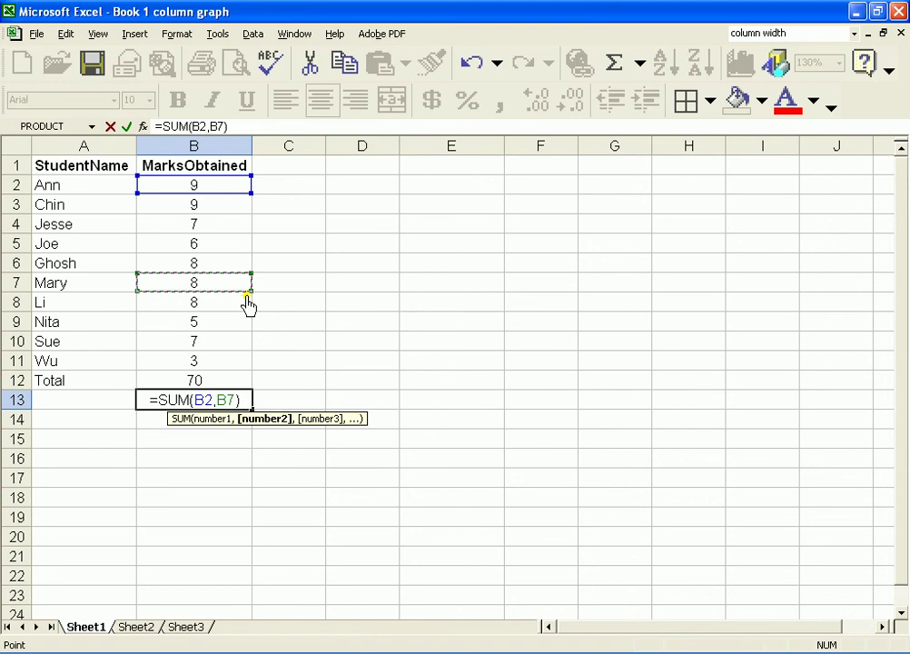
text(,)
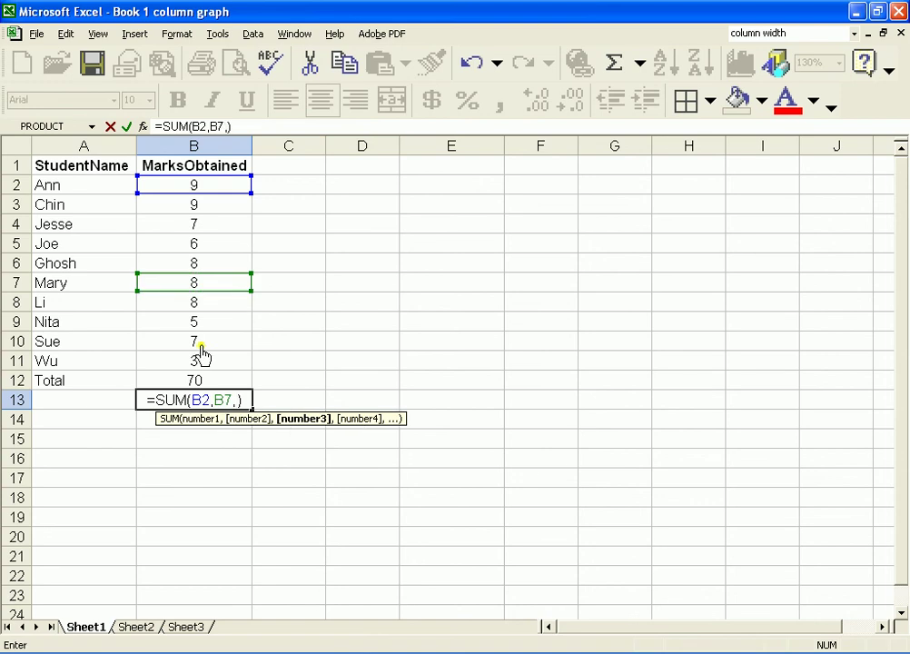
click(200, 343)
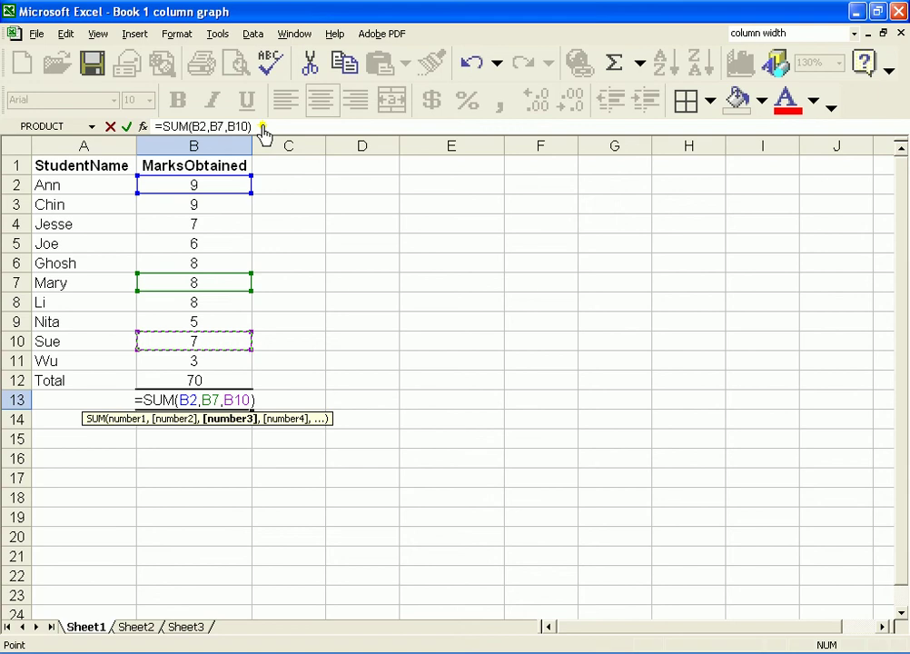
key(Return)
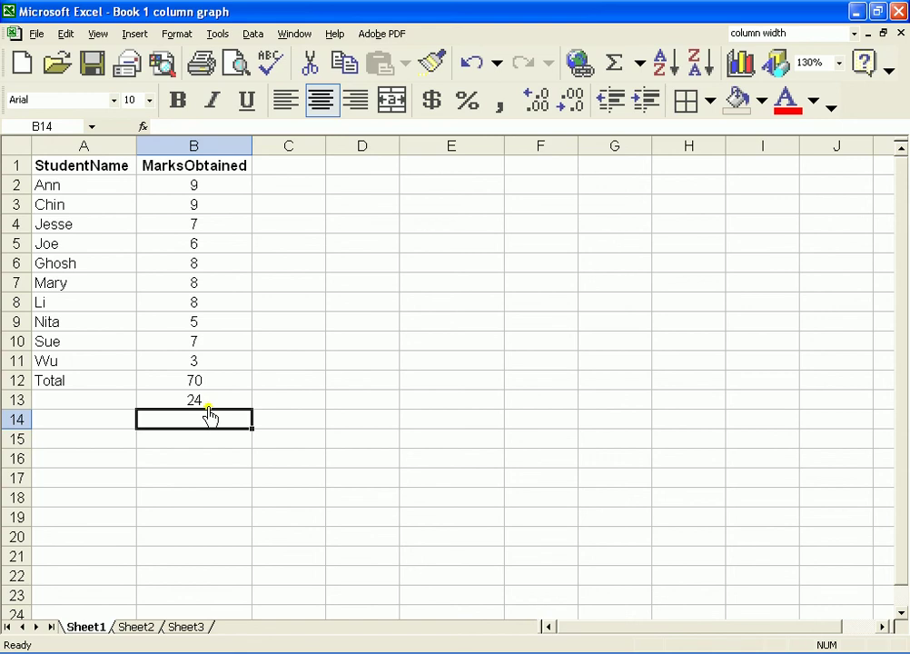
Step: Label A13 'Partial total'
click(102, 403)
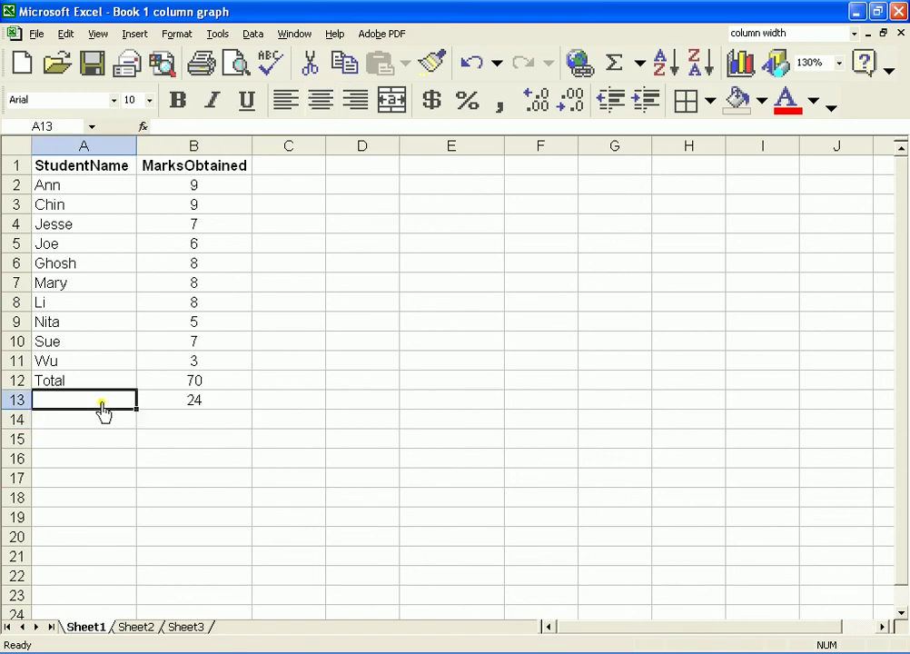
text(Ann, )
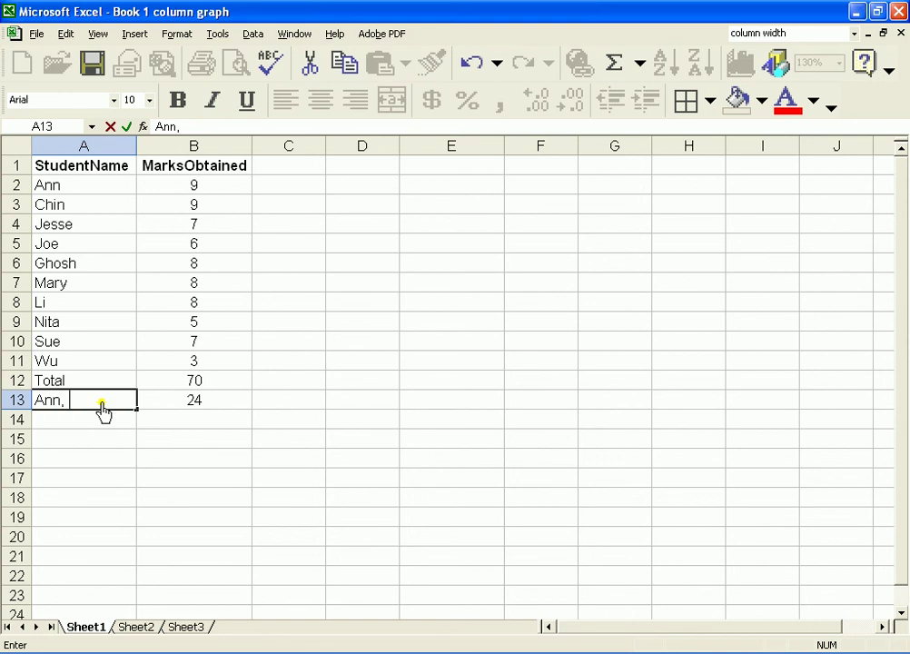
text(mary)
key(BackSpace)
key(BackSpace)
key(BackSpace)
key(BackSpace)
key(BackSpace)
key(BackSpace)
key(BackSpace)
key(BackSpace)
text(P)
text(artial to)
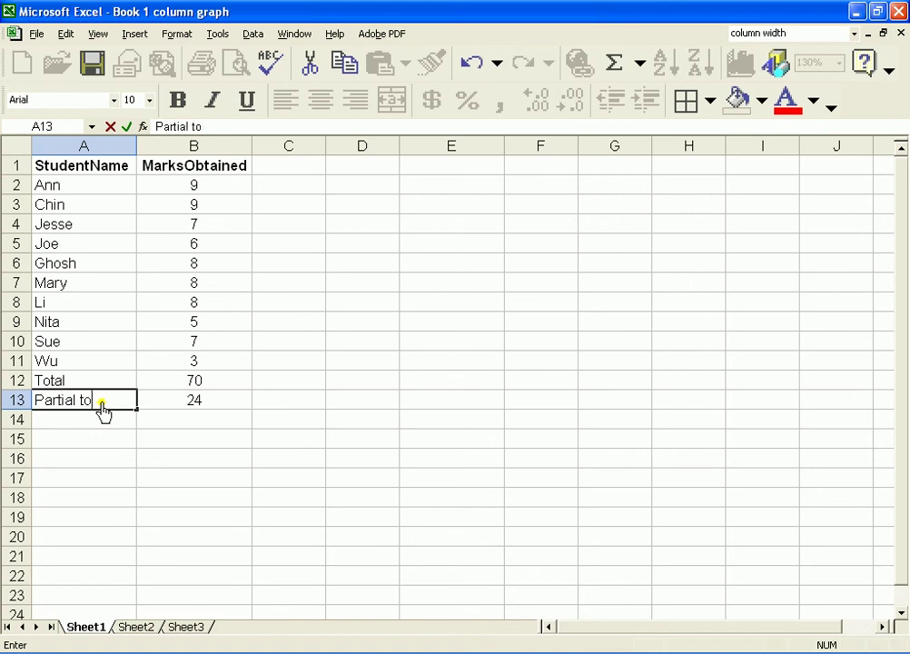
text(tal)
click(205, 408)
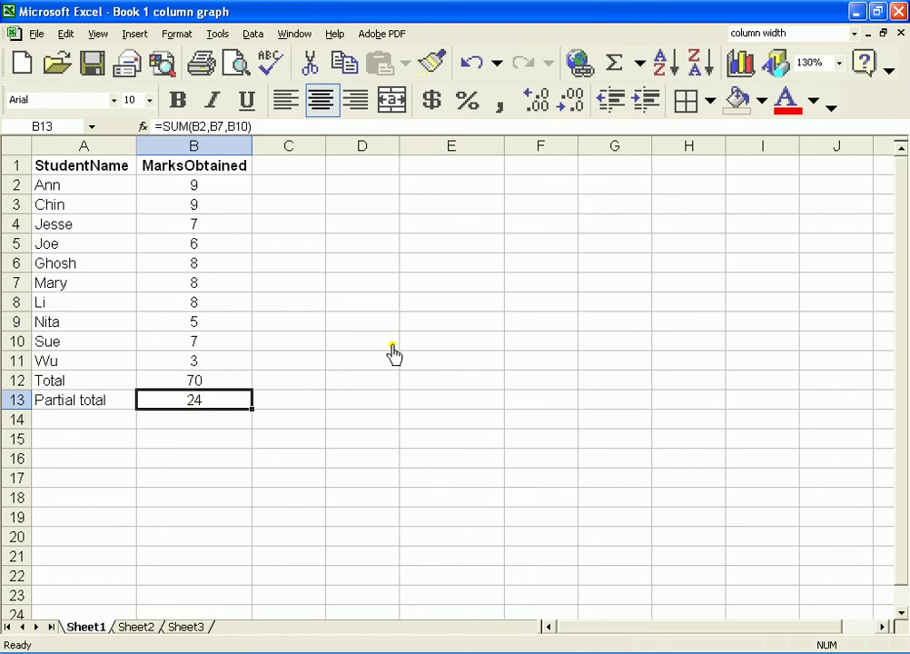
Step: Enter 2356 in E8 and 26 in E9
click(443, 303)
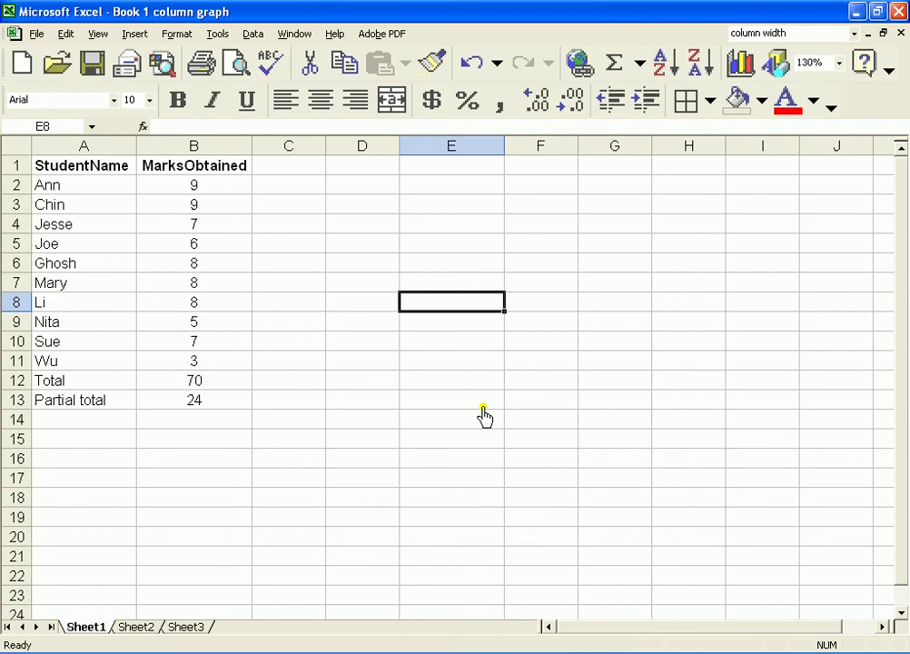
text(235)
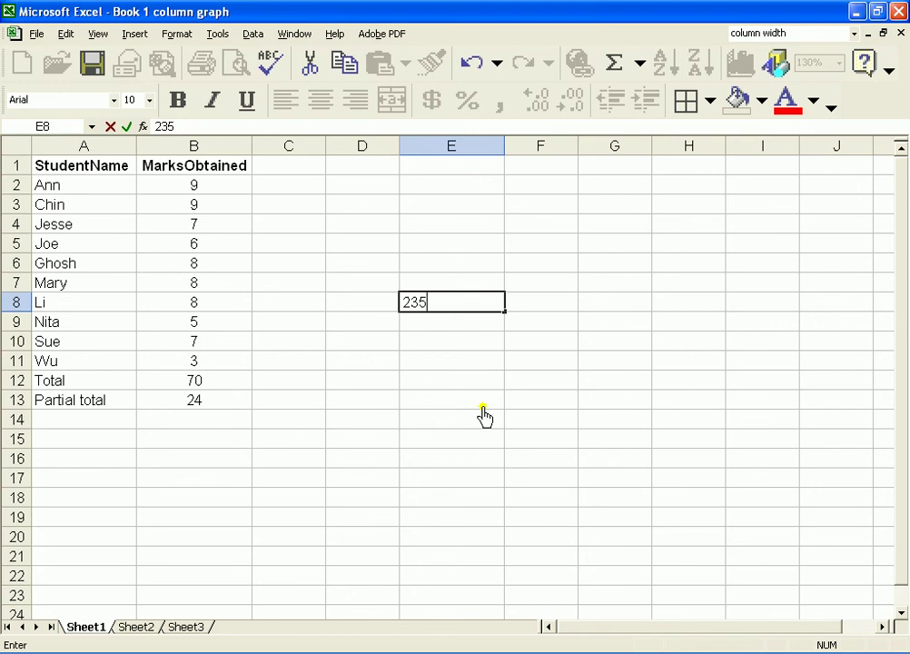
text(6)
key(Return)
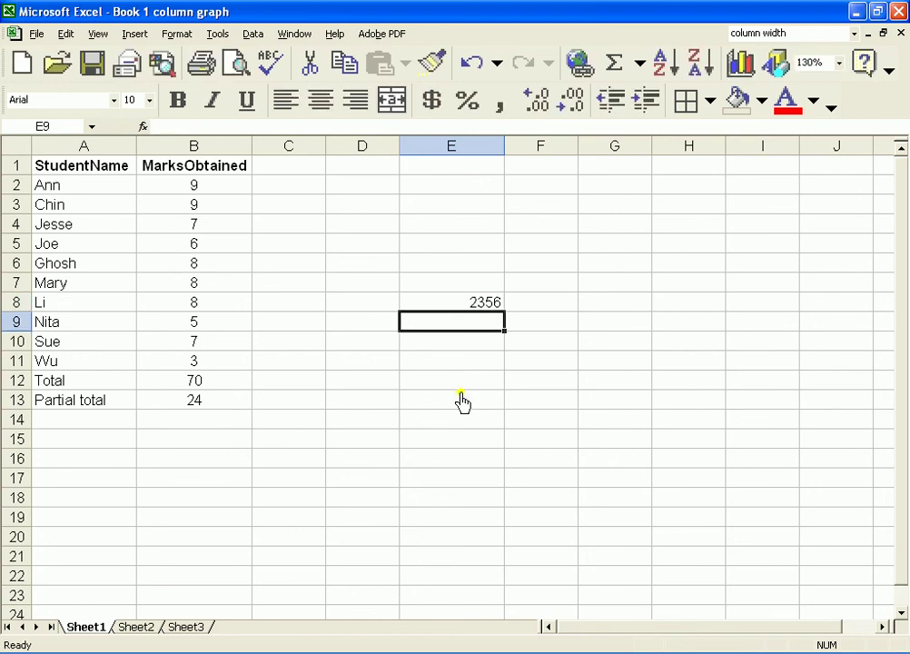
text(26)
click(463, 349)
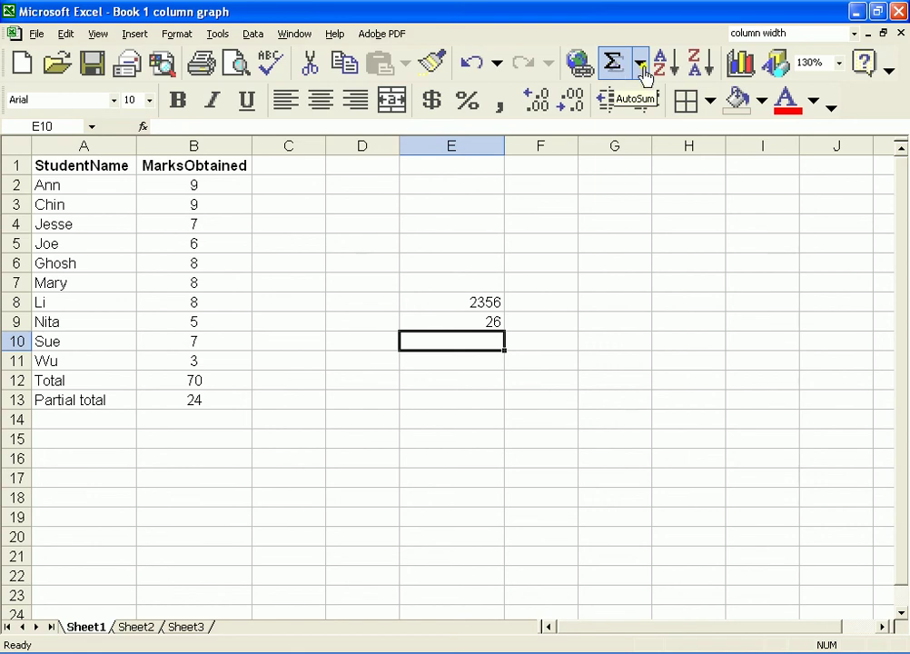
Step: Find PRODUCT through More Functions and enter =PRODUCT(E8:E9) in E10, giving 61256
click(641, 69)
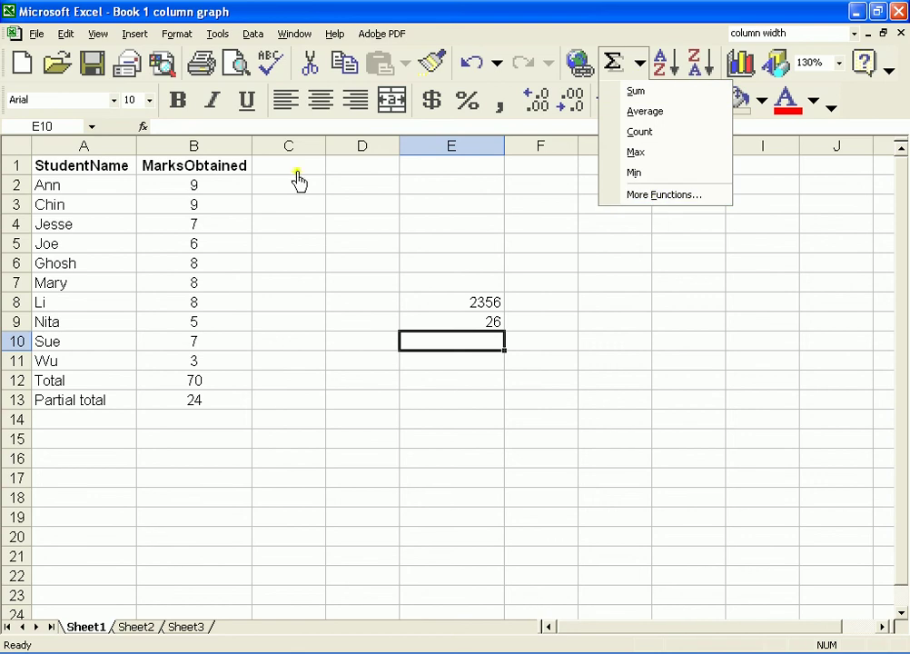
click(143, 127)
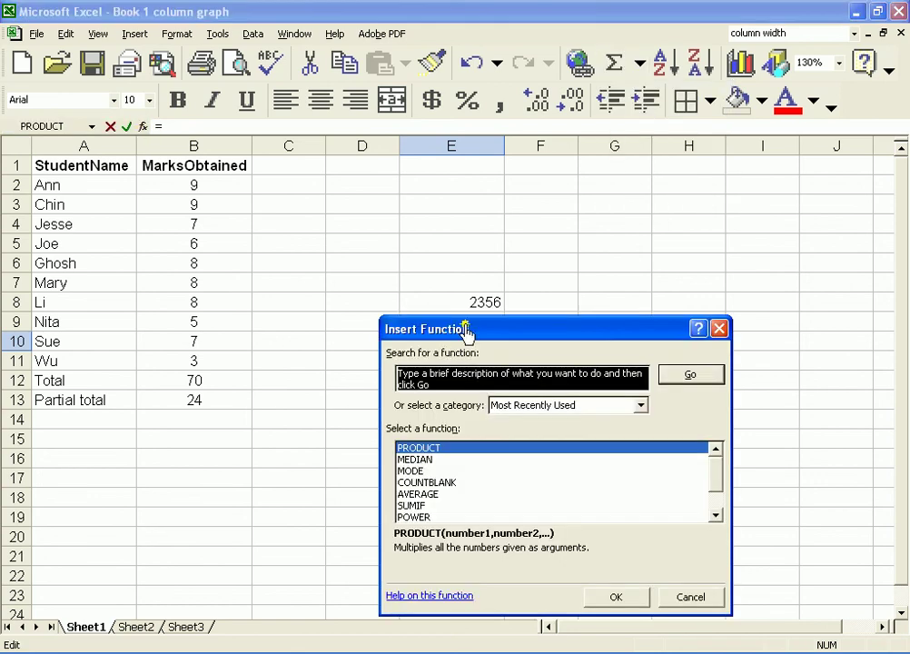
mouse_move(466, 329)
mouse_down()
mouse_move(645, 252)
mouse_move(615, 241)
mouse_up()
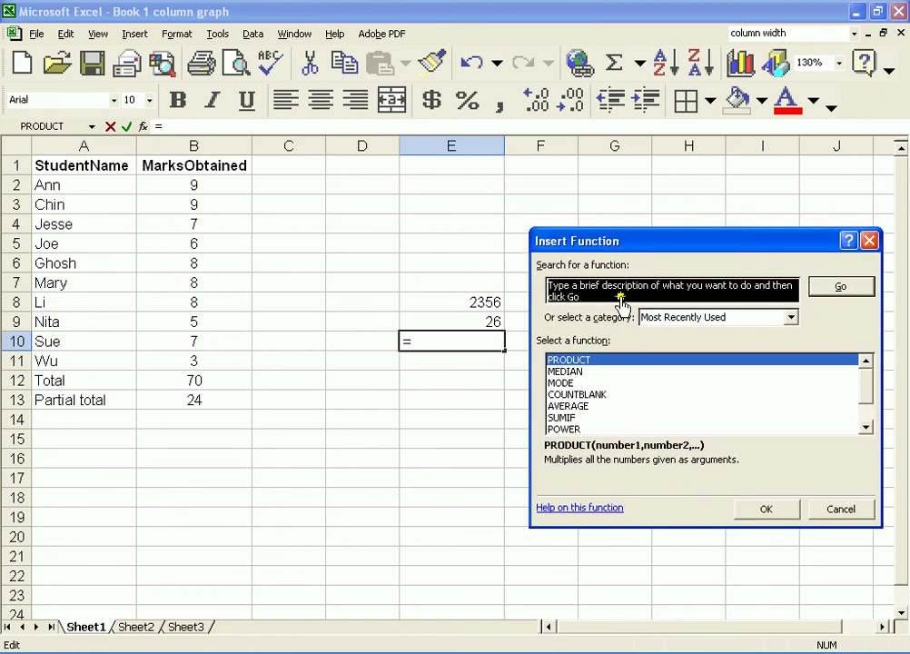
text(pro)
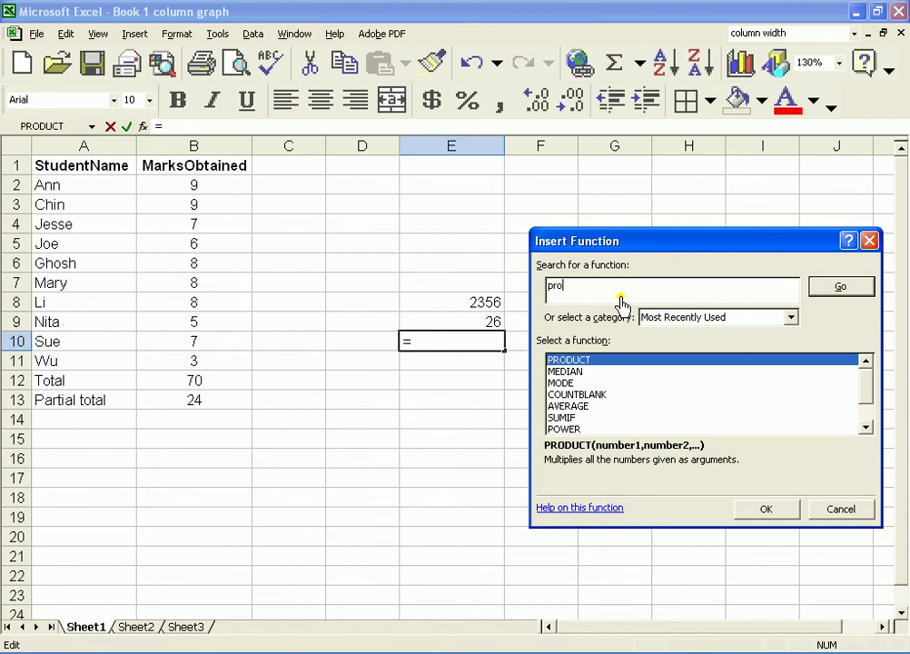
text(duct)
click(838, 286)
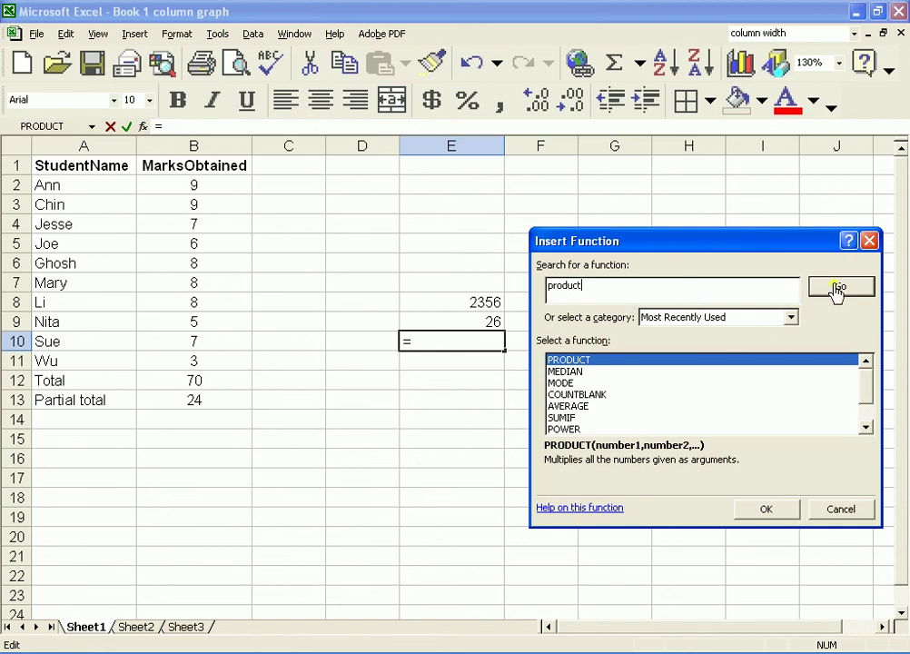
click(586, 363)
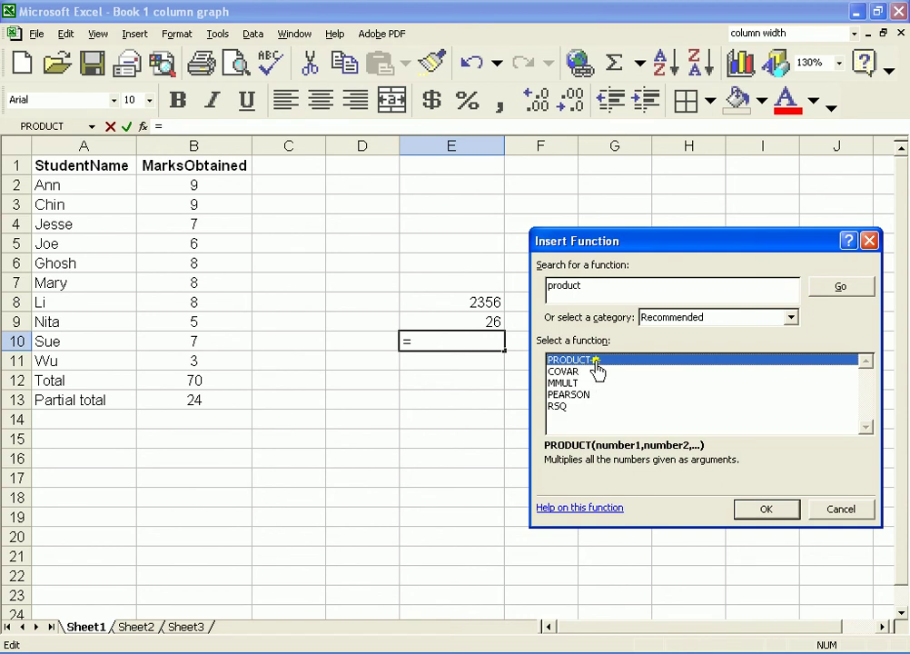
click(761, 516)
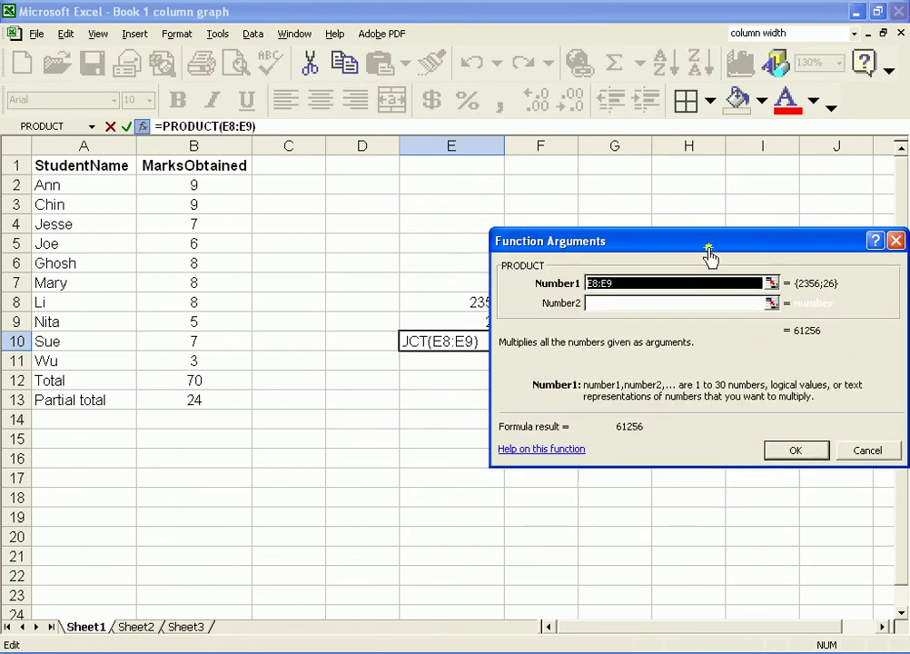
drag(687, 259, 567, 419)
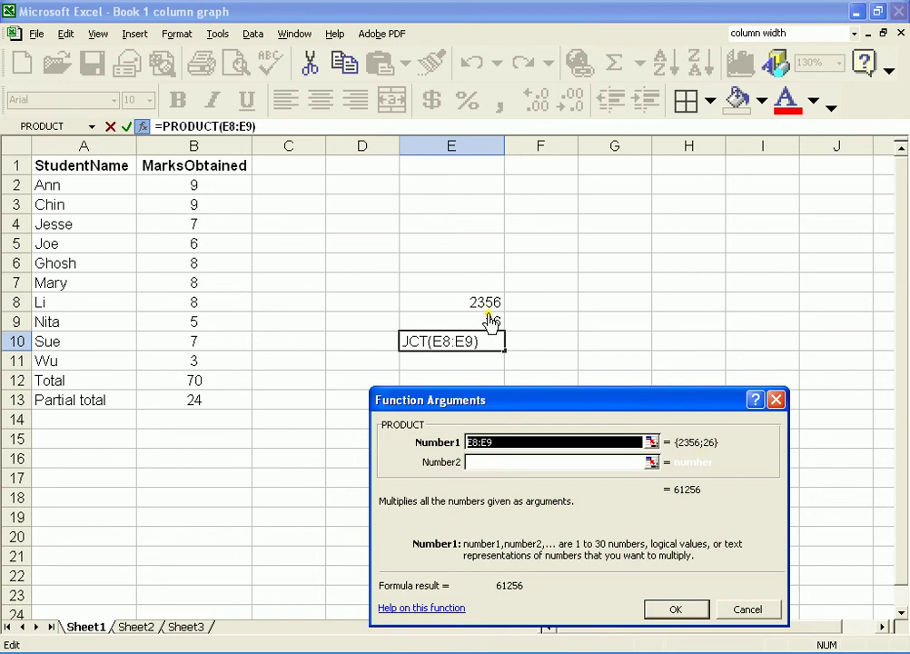
click(674, 612)
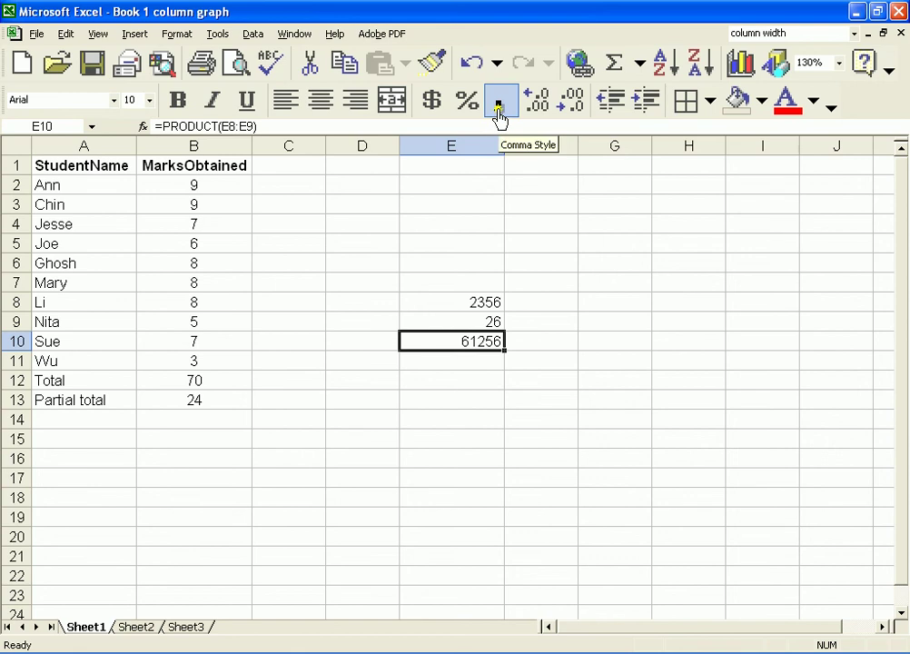
Step: Format E10 in comma style with no decimals, showing 61,256
click(499, 107)
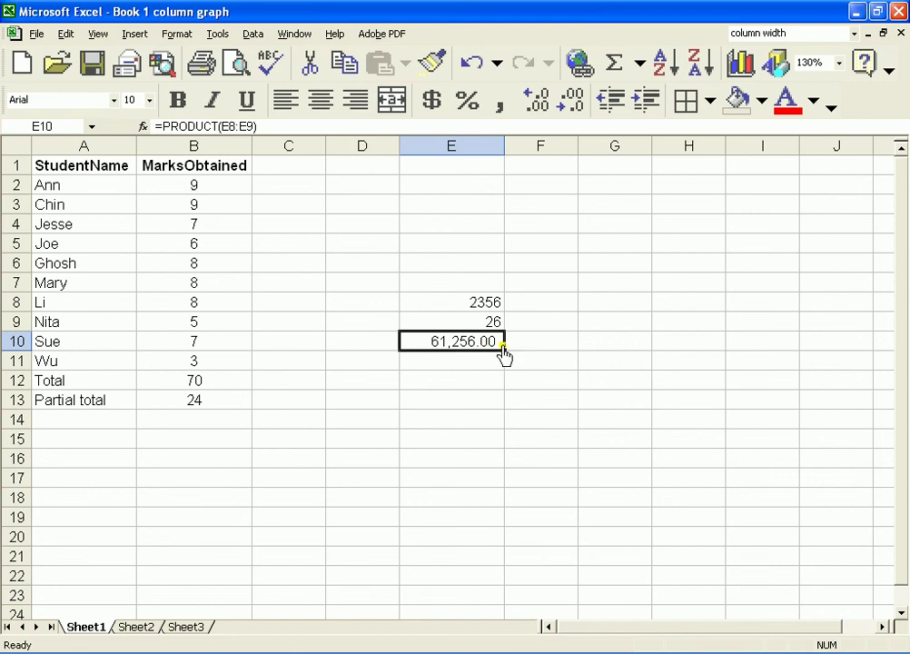
click(536, 102)
click(572, 104)
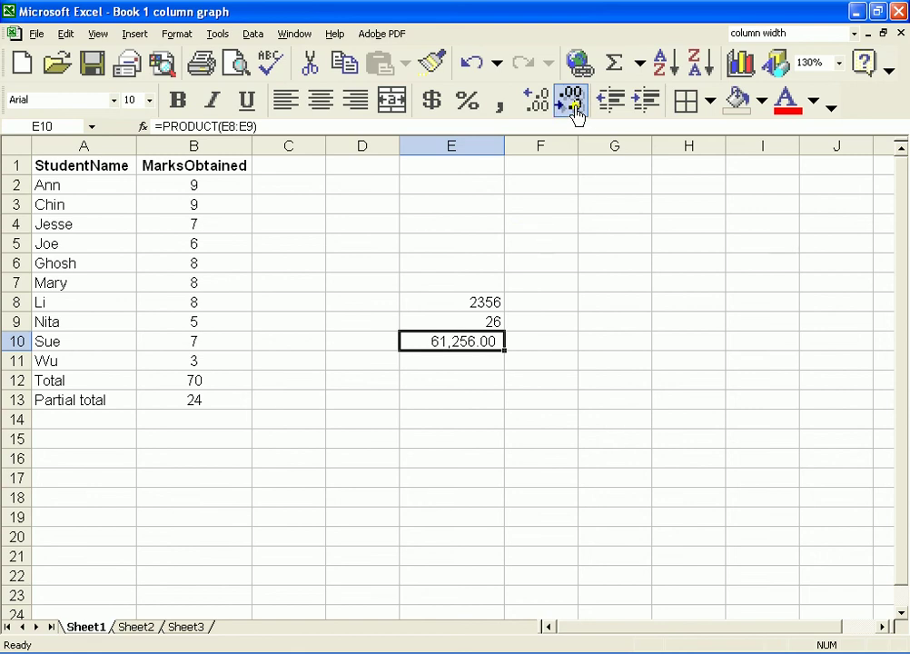
click(572, 103)
click(572, 104)
Step: Clear 2356, 26 and their product from cells E8:E10
click(516, 347)
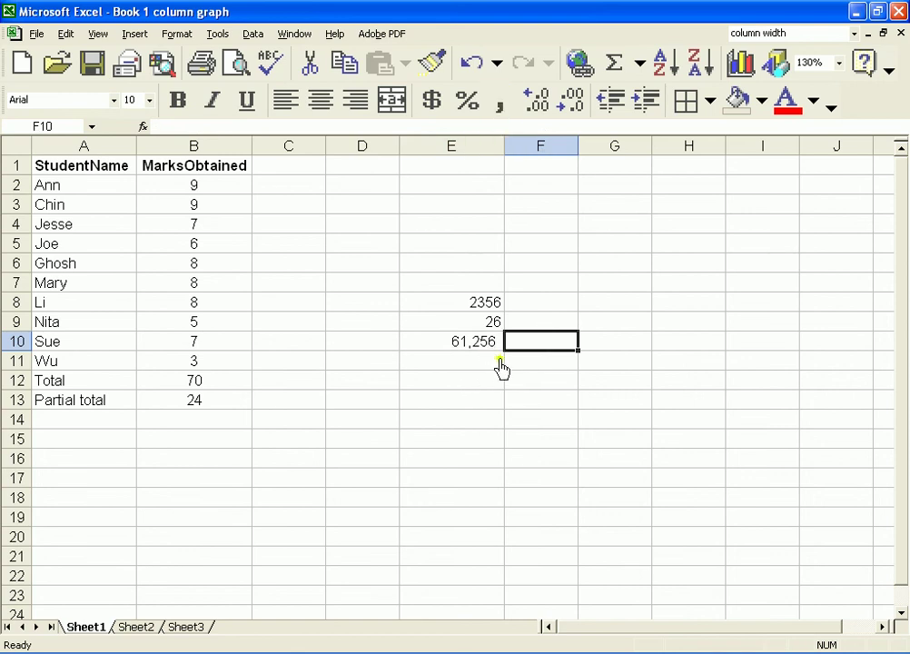
click(444, 345)
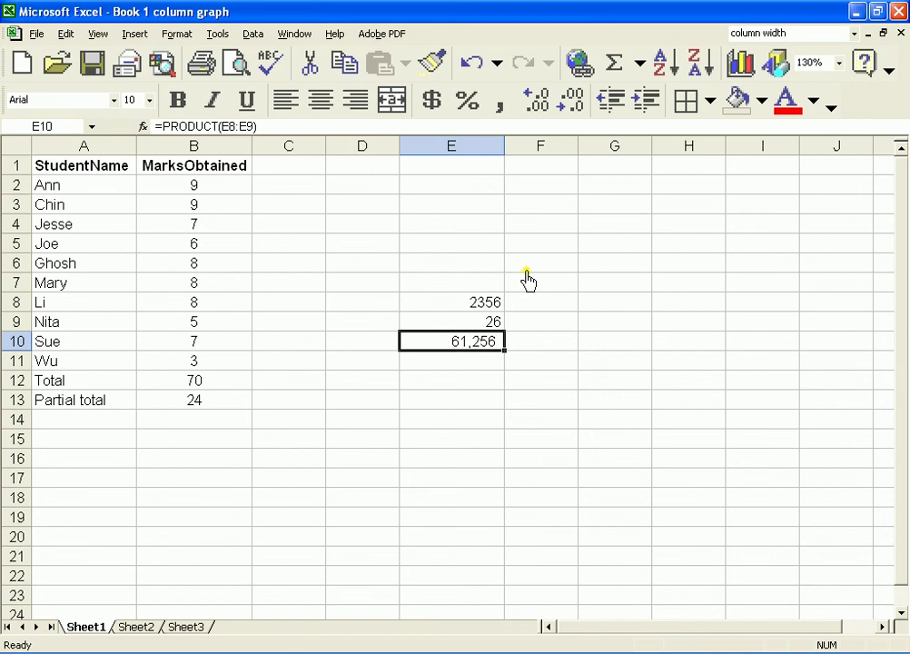
drag(451, 282, 451, 342)
key(Delete)
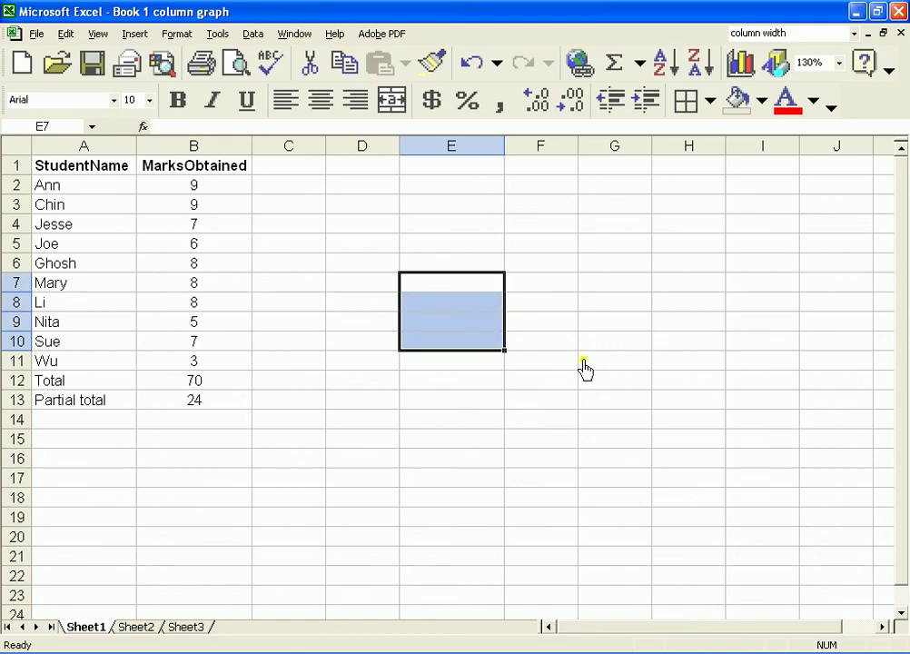